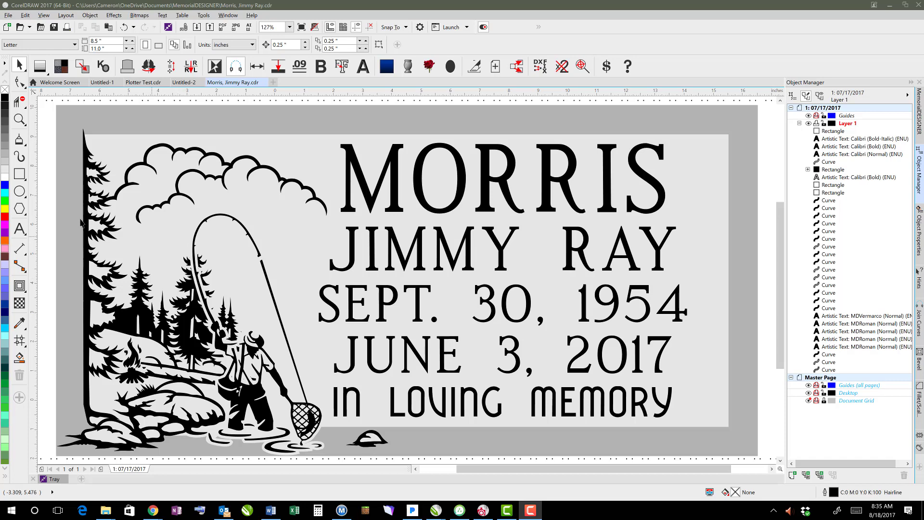
- Check the memorial design's overlapping curves in wireframe, and create a Plot page from all its artwork and lettering
key(shift+F9)
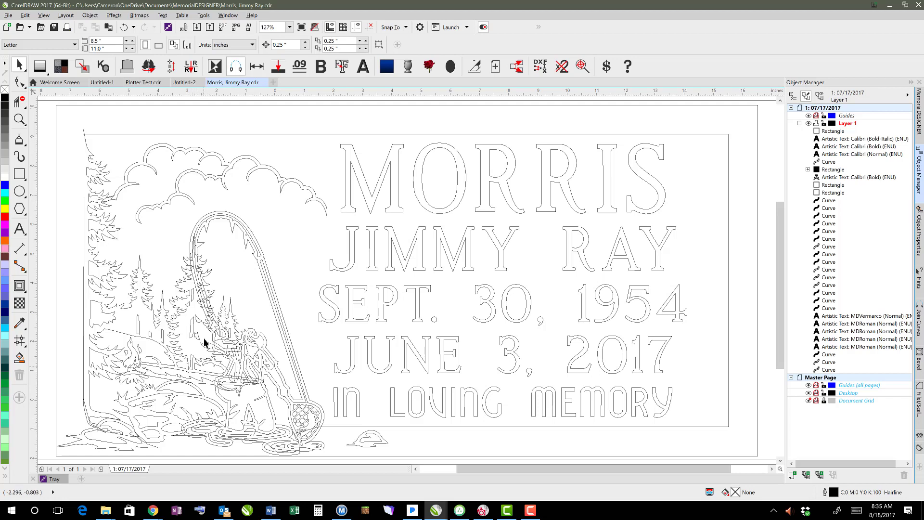
click(185, 271)
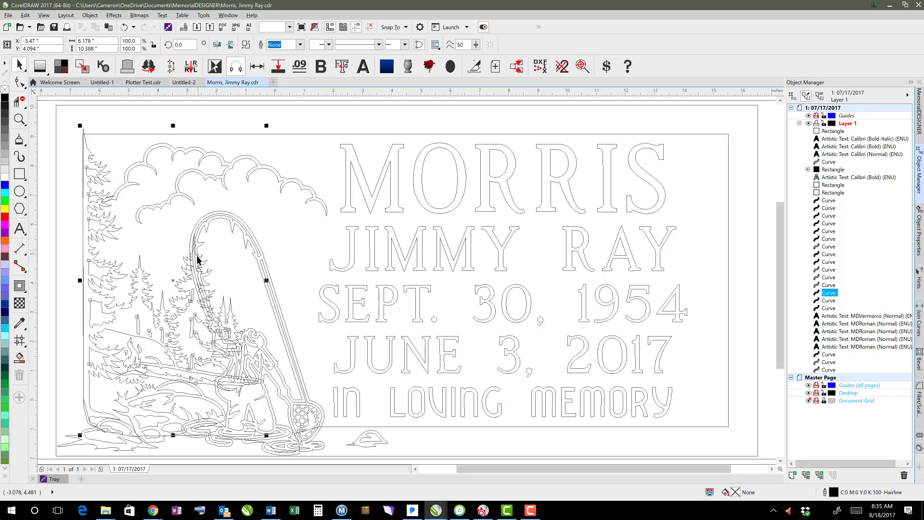
click(173, 231)
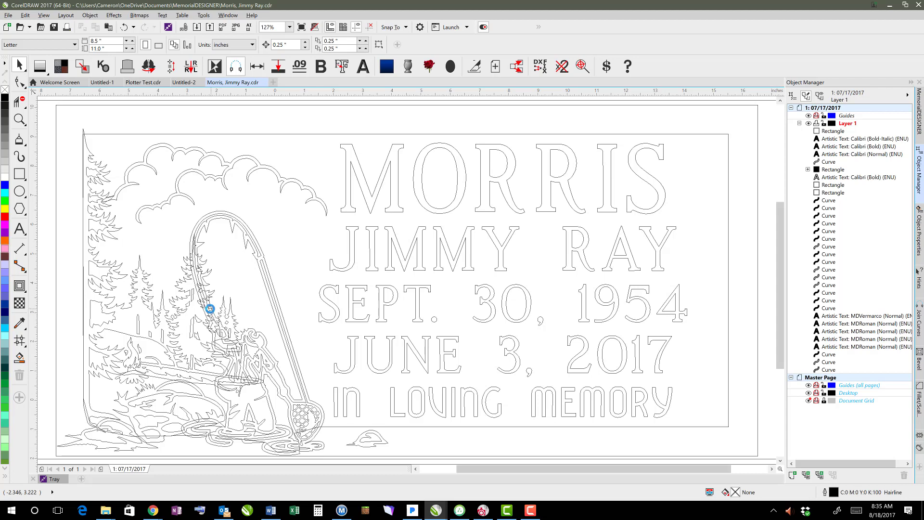
key(shift+F9)
drag(52, 107, 726, 455)
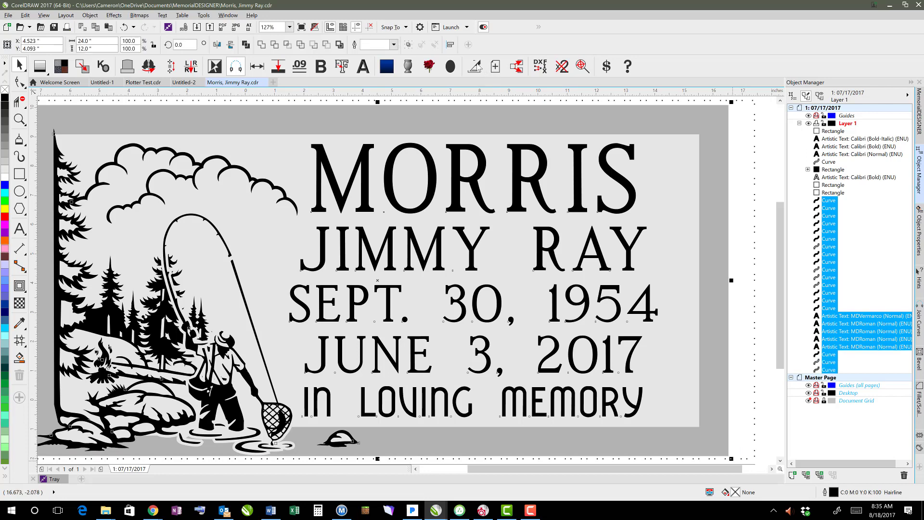
click(476, 66)
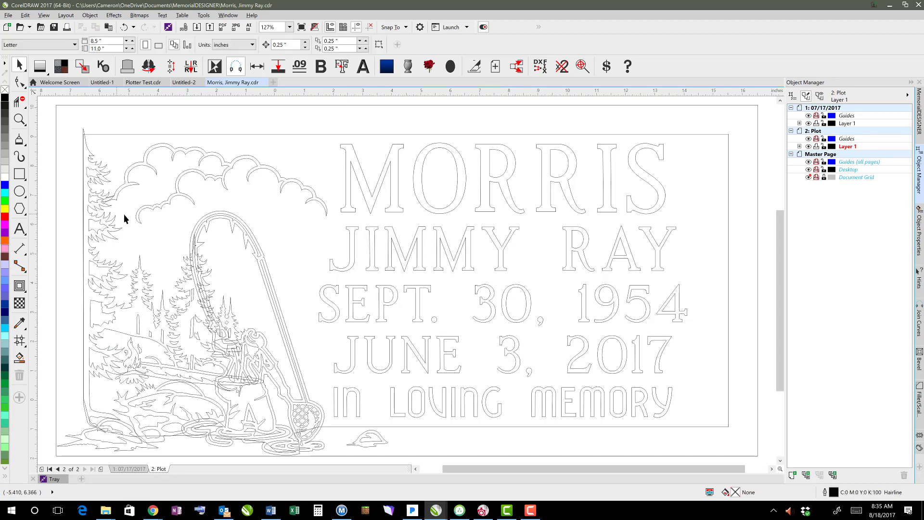
- Trim the trees curve on the Plot page with the outline curve surrounding the fisherman and fishing rod
click(215, 215)
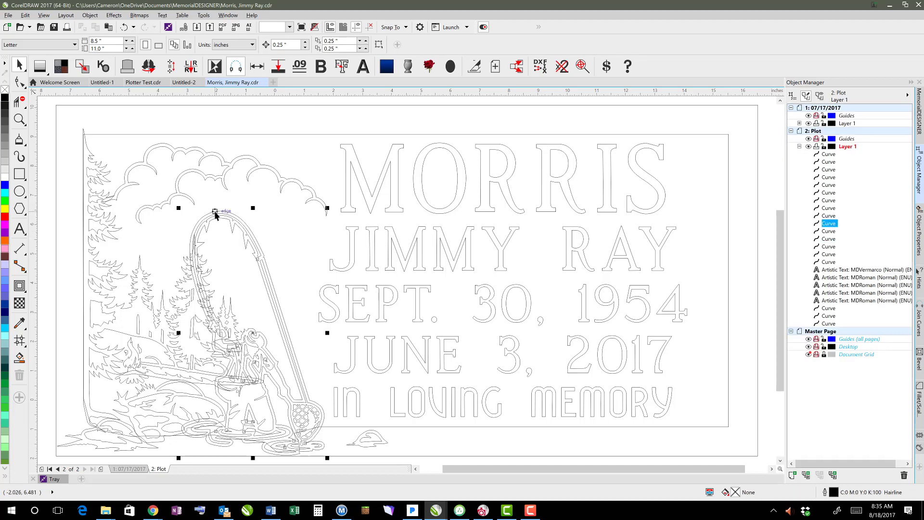
click(918, 112)
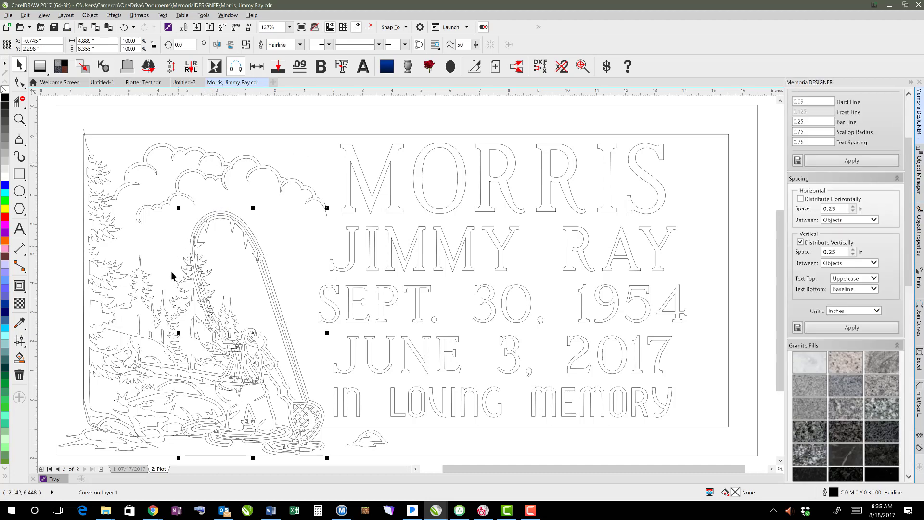
shift+click(182, 285)
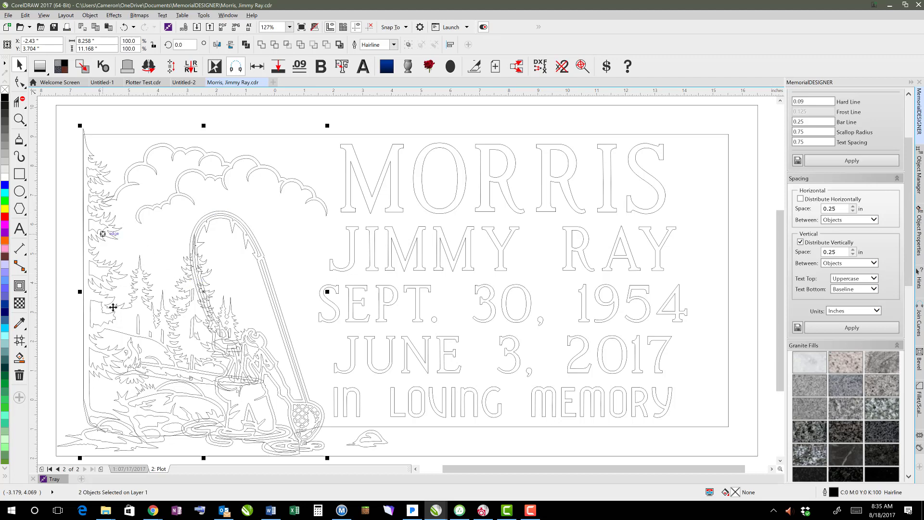
click(274, 44)
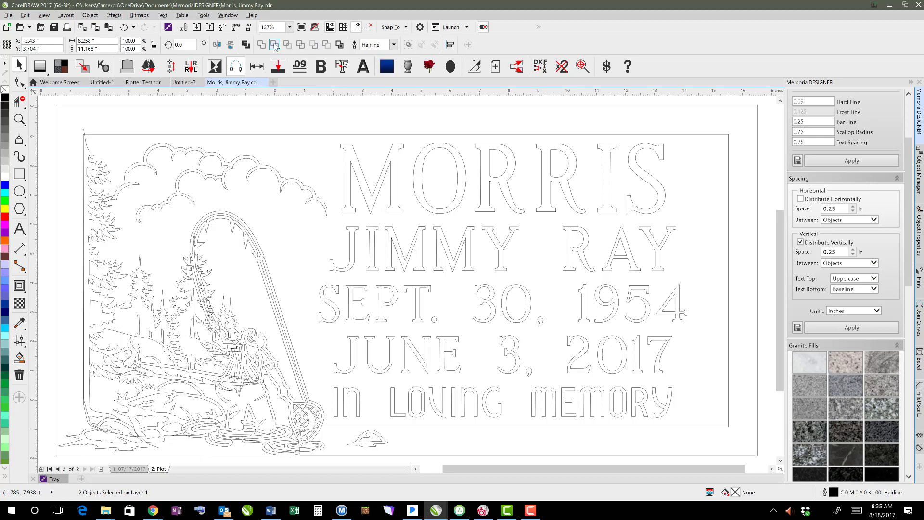
- Move the fisherman's surrounding outline aside over the lettering, and inspect the cut tree branches along the fishing rod up close
click(200, 219)
click(200, 221)
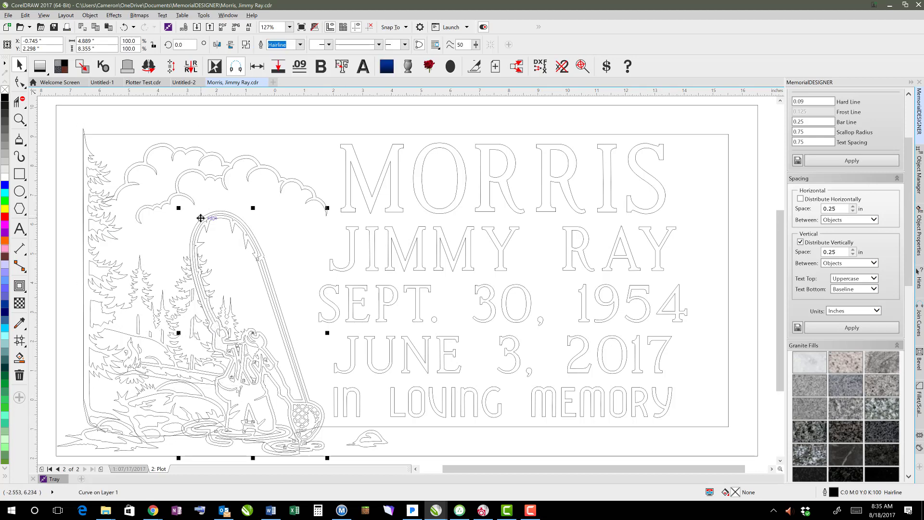
drag(211, 218, 292, 210)
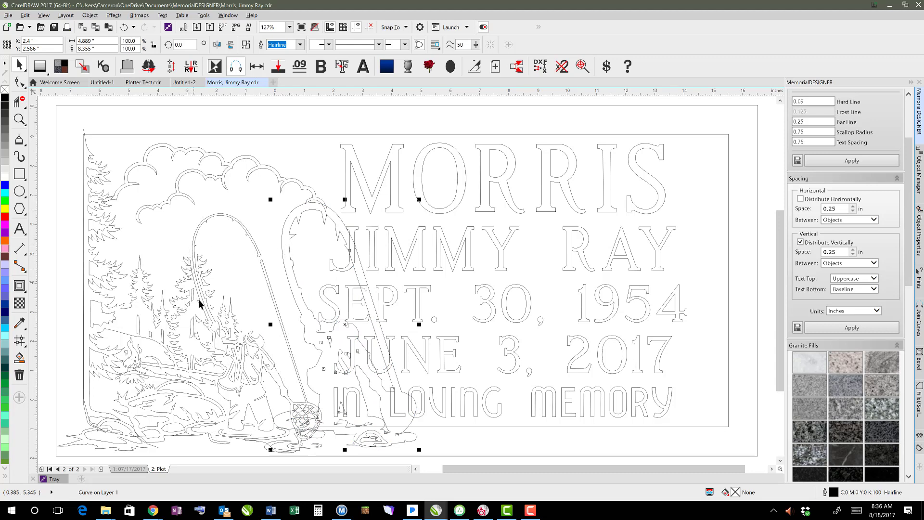
click(189, 263)
click(19, 118)
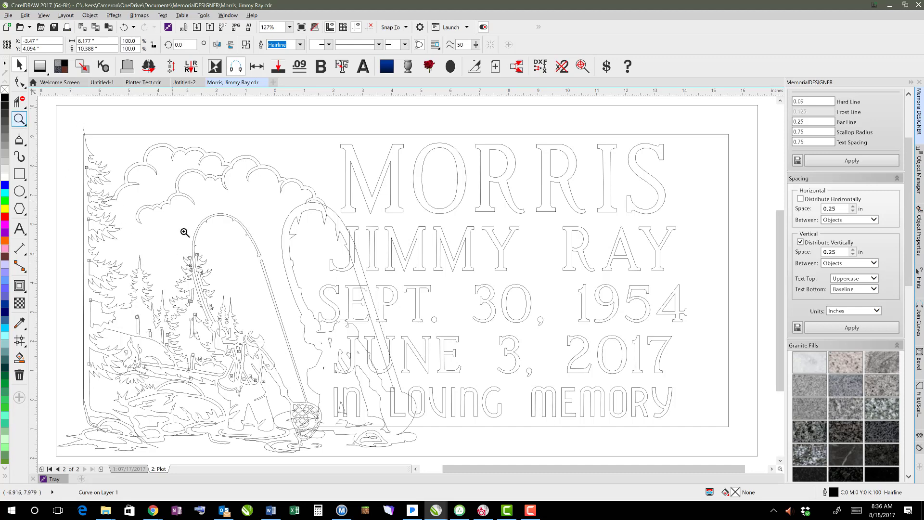
drag(185, 232, 217, 313)
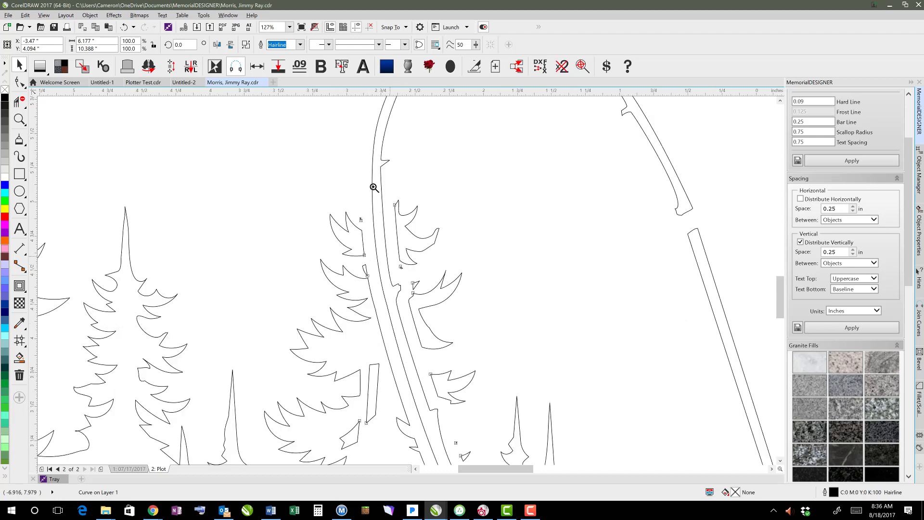
key(z)
right_click(405, 324)
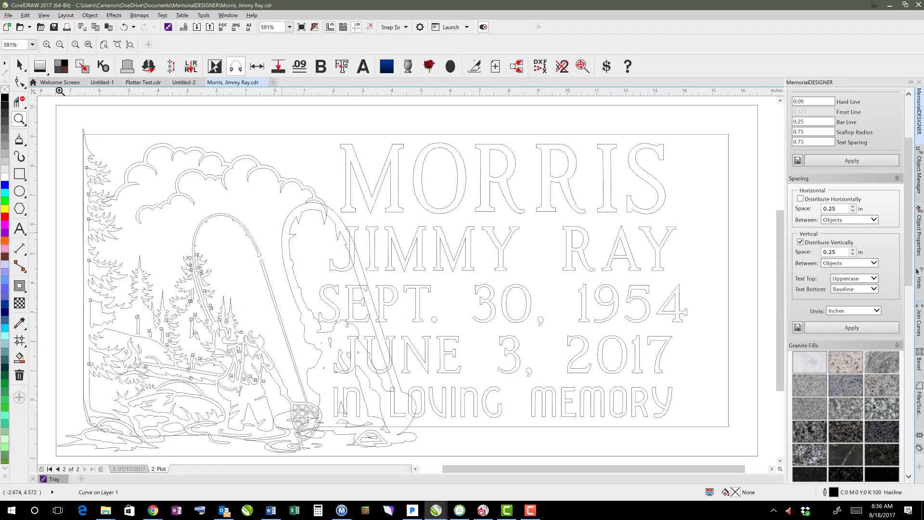
- Undo the move of the fisherman's surrounding outline and clear the selection
click(18, 68)
click(316, 236)
click(248, 227)
click(238, 202)
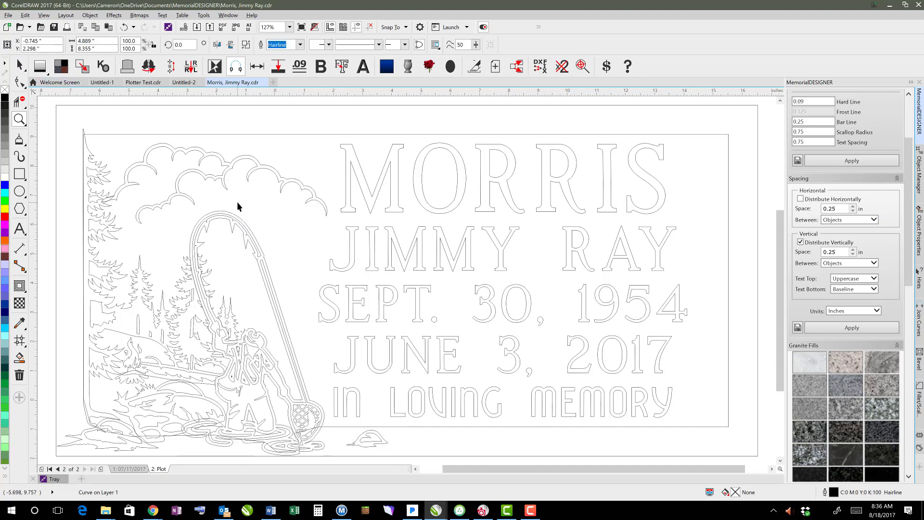
key(space)
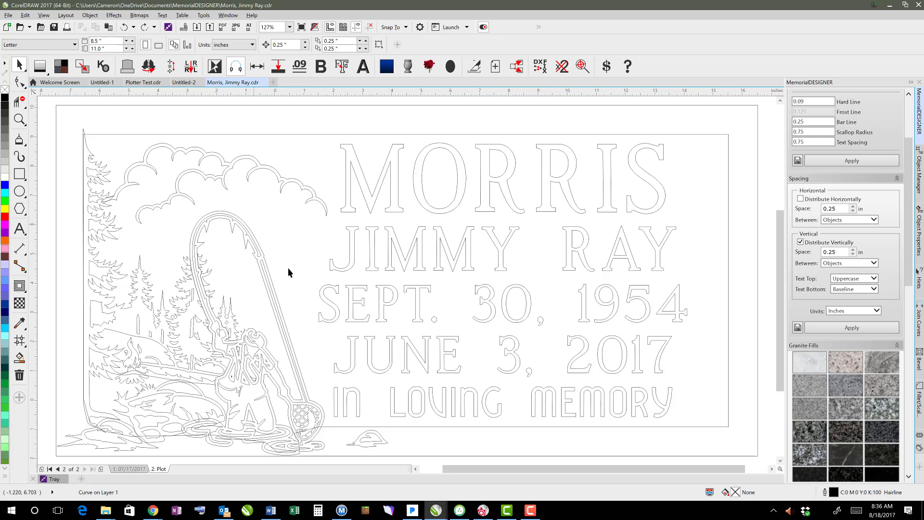
- Trim the inner panel rectangle on the Plot page with the fisherman's surrounding outline, and delete that outline
click(128, 468)
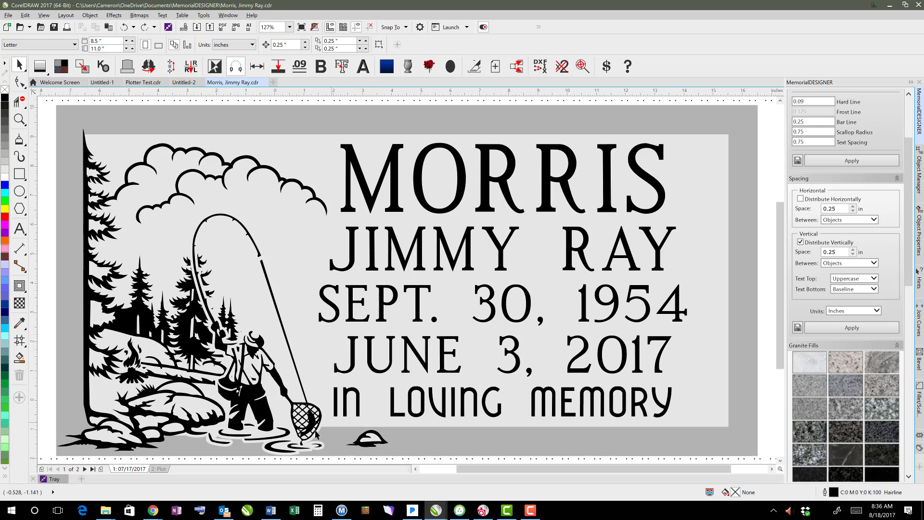
click(160, 469)
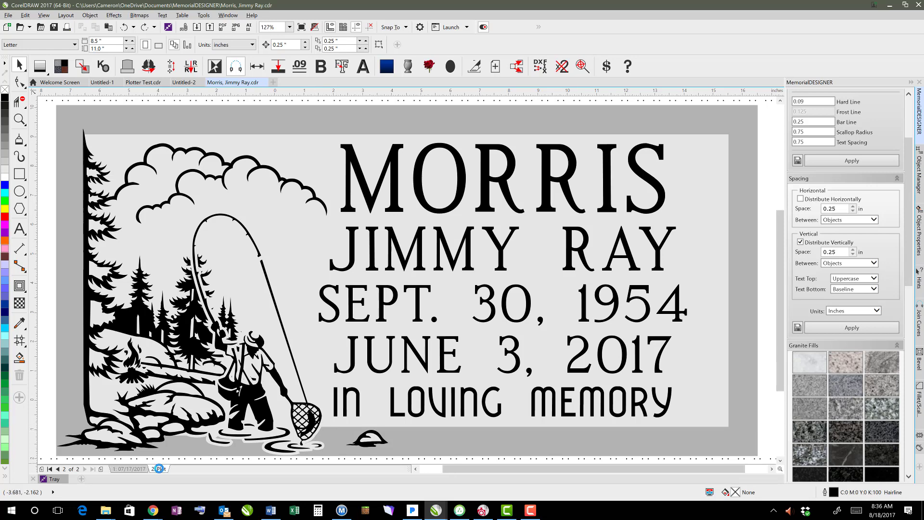
click(324, 447)
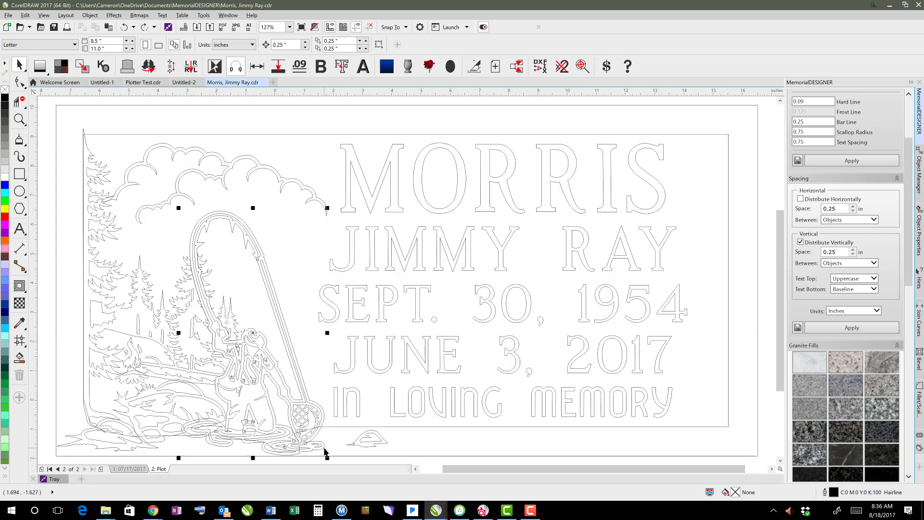
shift+click(338, 425)
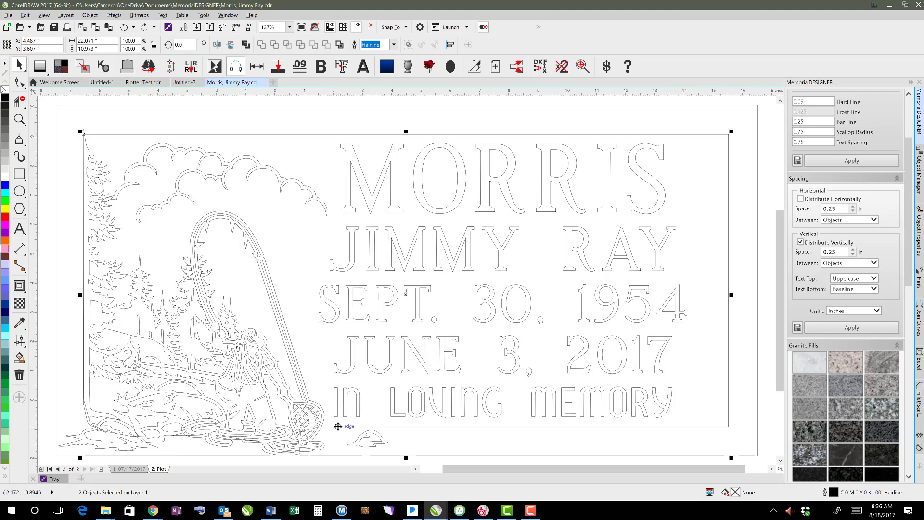
click(262, 45)
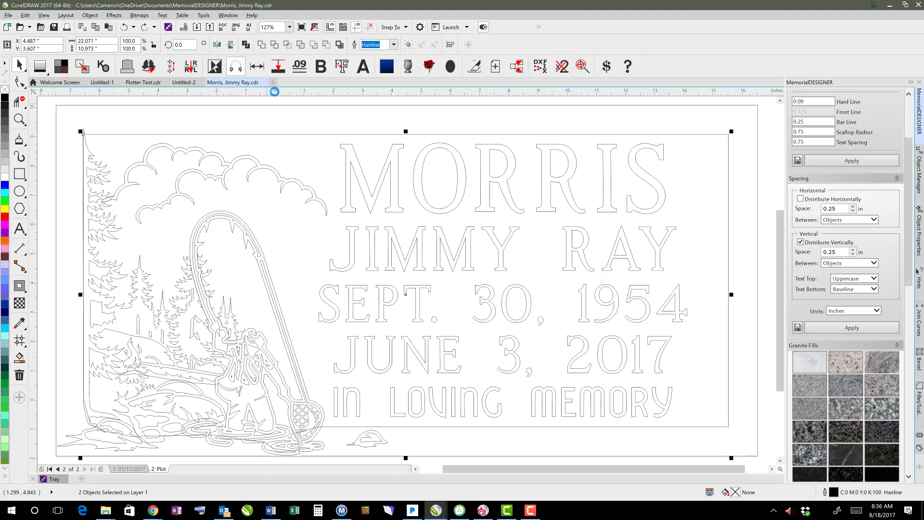
click(313, 342)
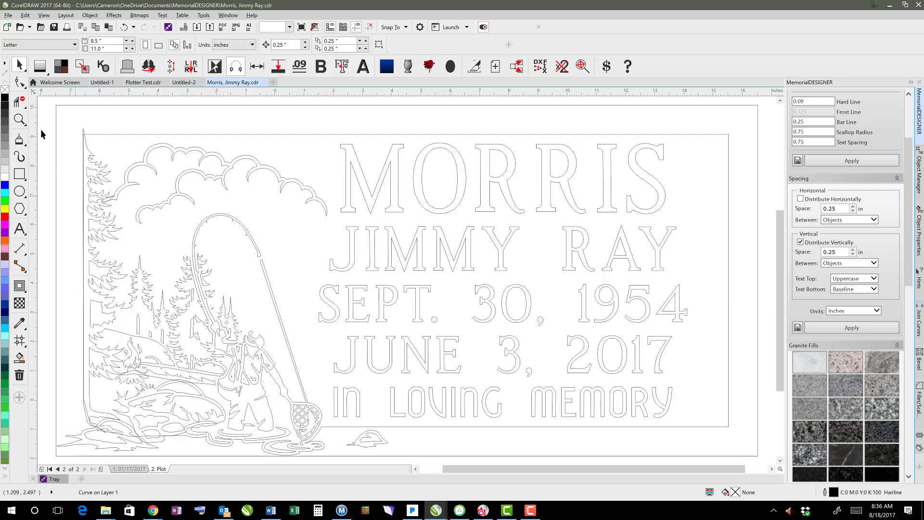
- Delete the nodes of the two tiny leftover tree fragments on either side of the upper fishing rod
click(19, 119)
drag(179, 225, 238, 333)
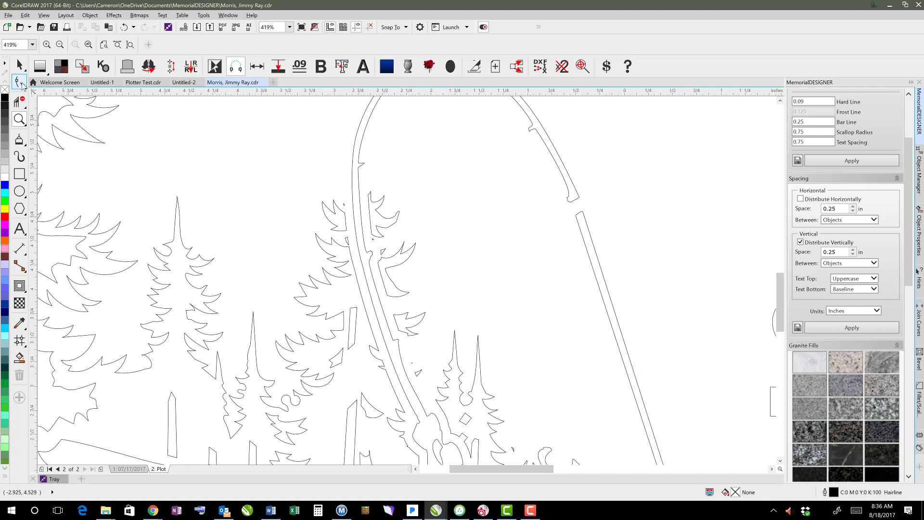
click(21, 83)
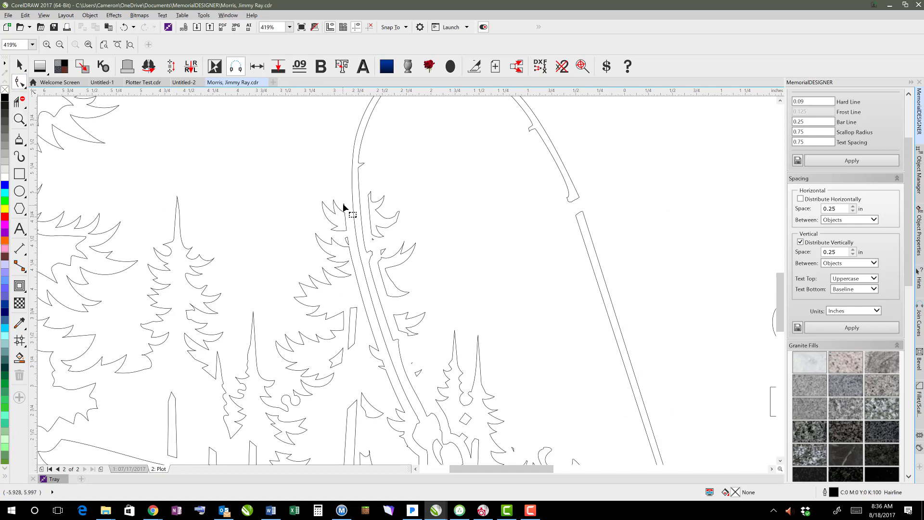
click(406, 280)
scroll(405, 282, up, 2)
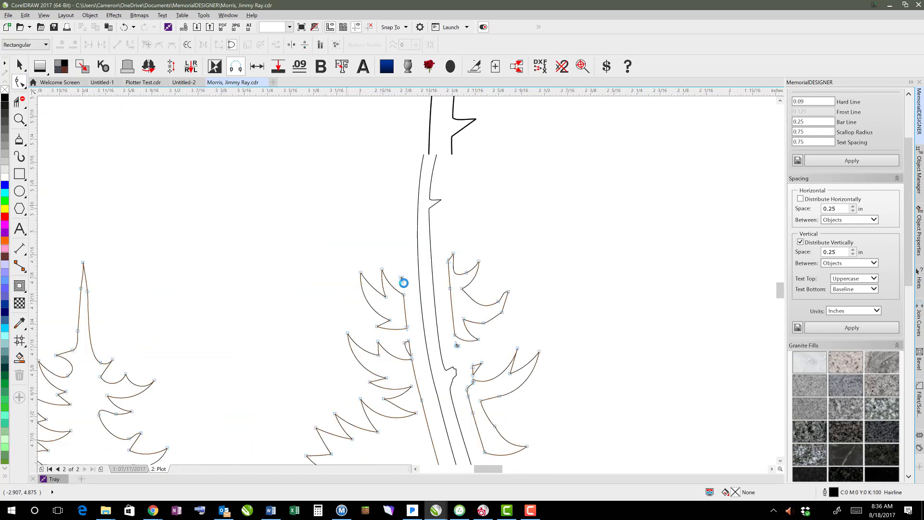
drag(383, 259, 414, 287)
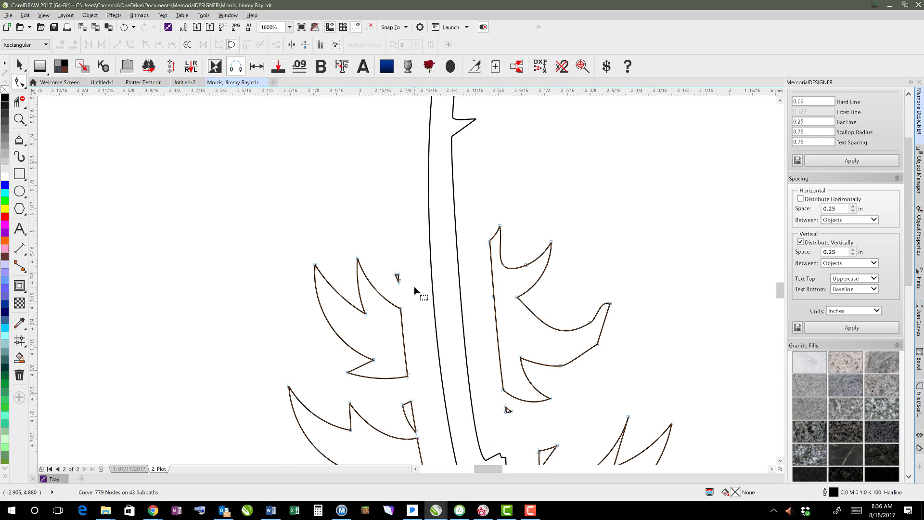
key(Delete)
drag(498, 402, 529, 424)
key(Delete)
- Delete the nodes of the tiny sliver beside the lower rod, just above the small triangular tree fragment
scroll(408, 284, down, 5)
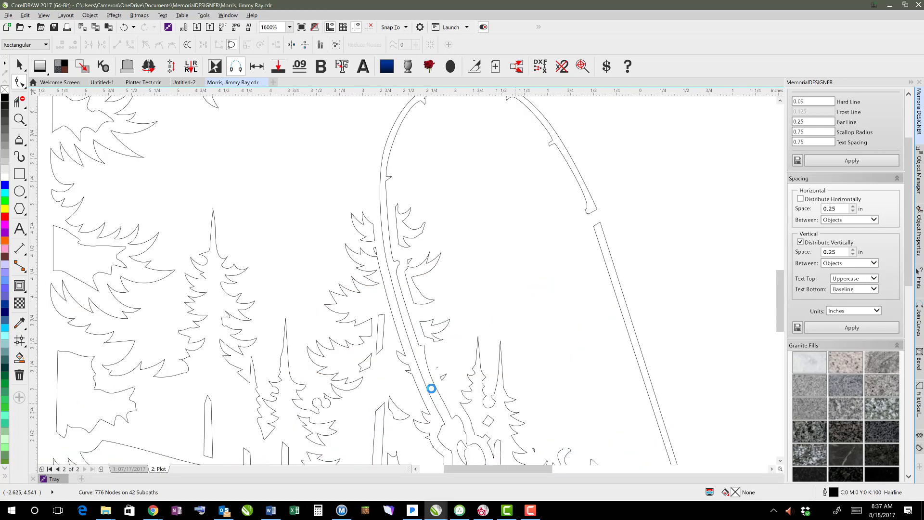
scroll(418, 315, down, 3)
scroll(399, 240, up, 3)
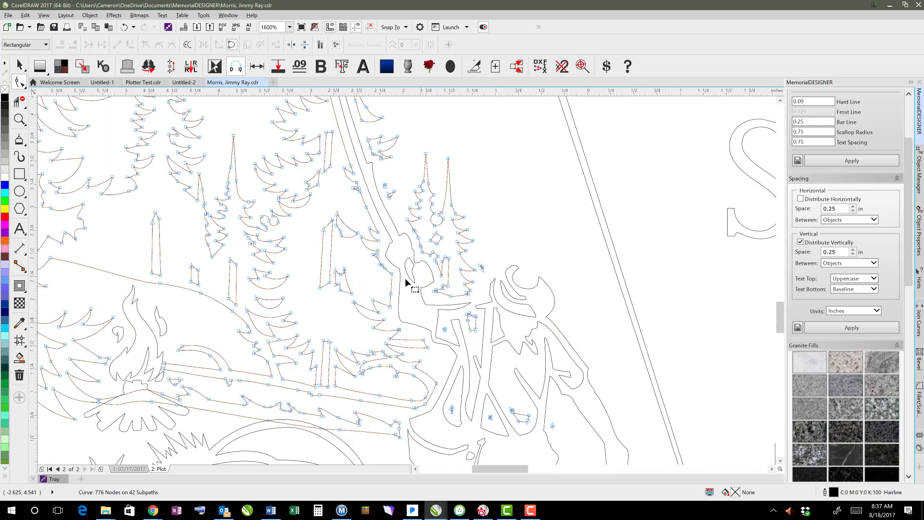
scroll(406, 283, up, 5)
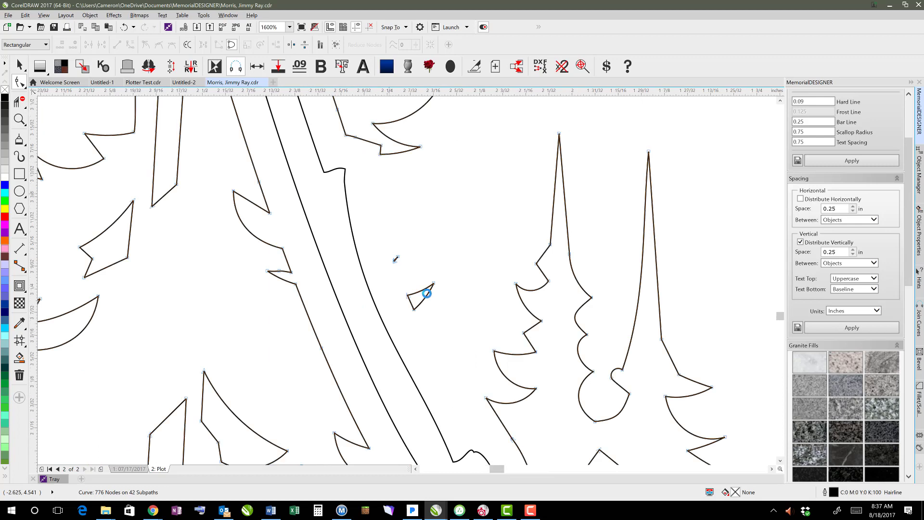
scroll(426, 293, up, 1)
drag(408, 276, 442, 323)
key(Delete)
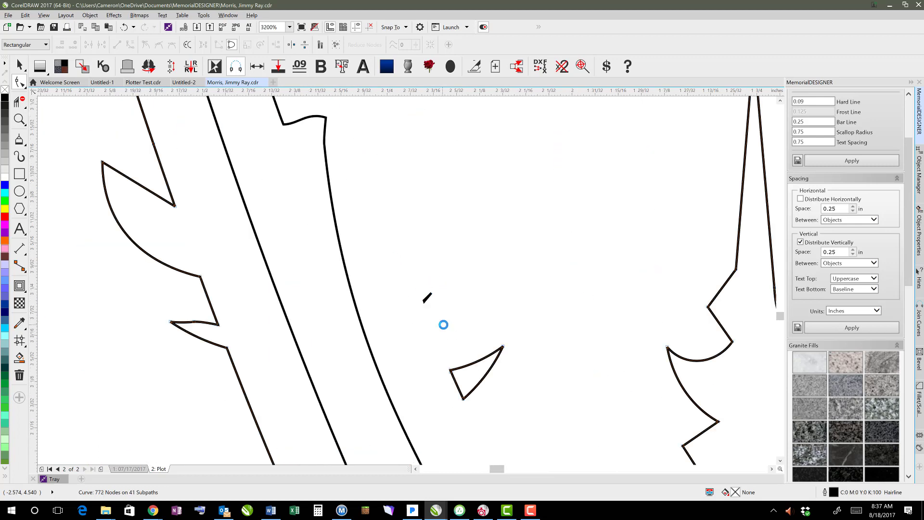
- Delete the small stray fragment between the twin small trees and the fisherman's hat
scroll(452, 325, down, 1)
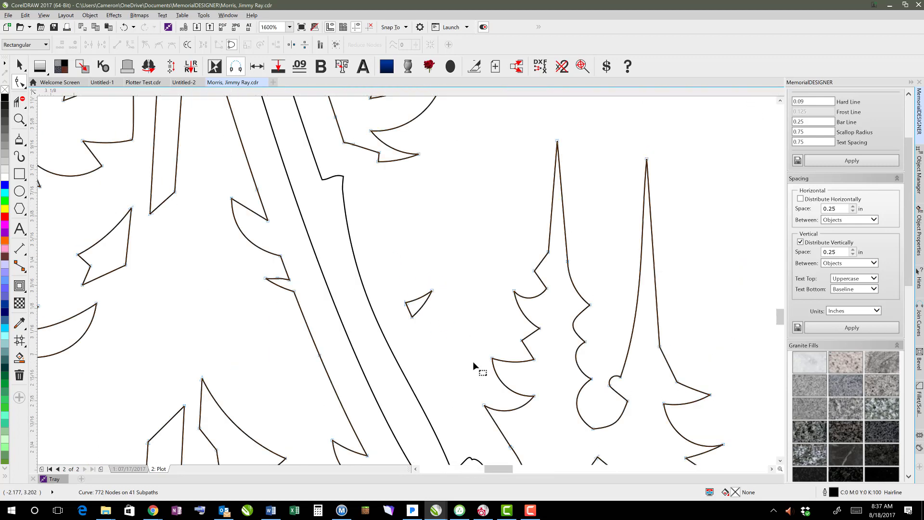
scroll(473, 360, down, 1)
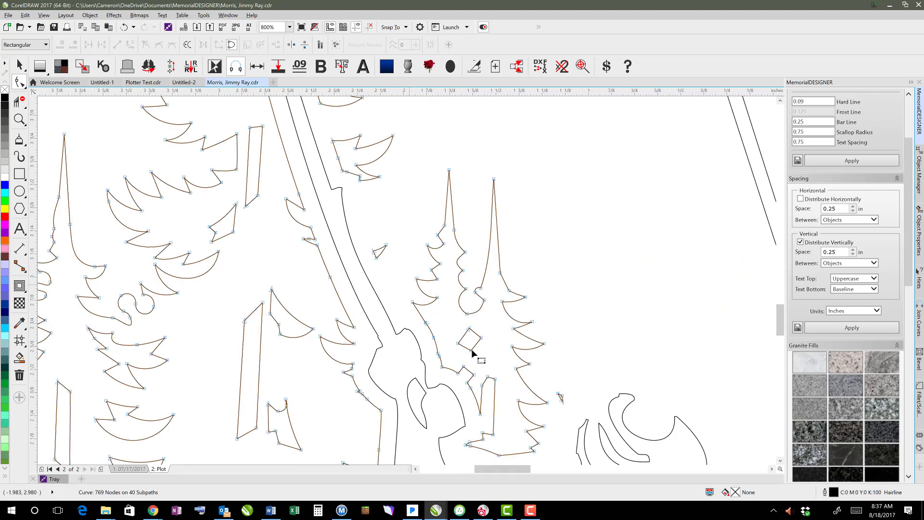
drag(569, 409, 570, 409)
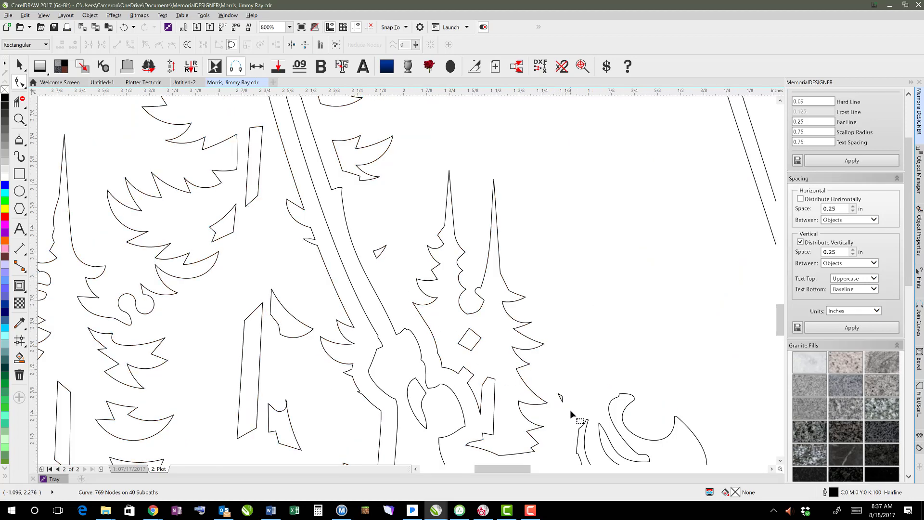
key(Delete)
- Delete the tiny stray fragment inside the fisherman's upper body, between his arm and the adjacent strap
scroll(361, 326, down, 2)
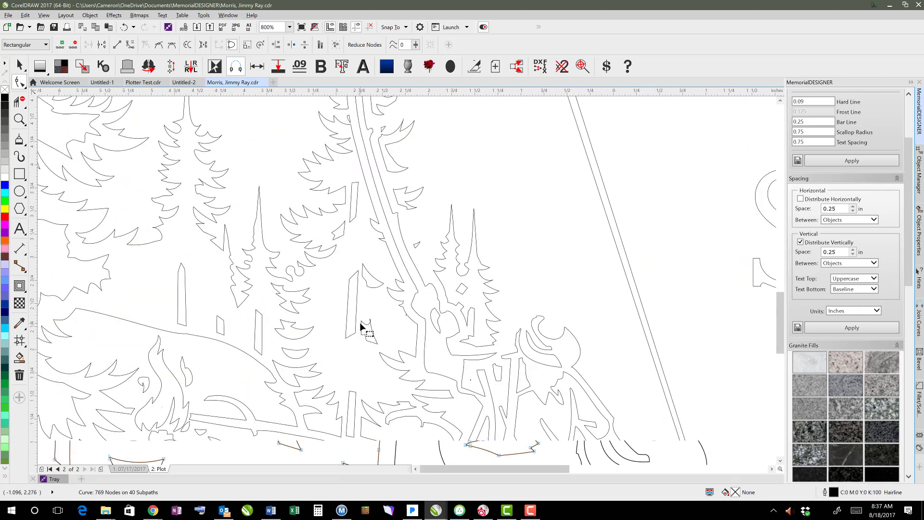
scroll(407, 284, up, 1)
scroll(407, 284, up, 1)
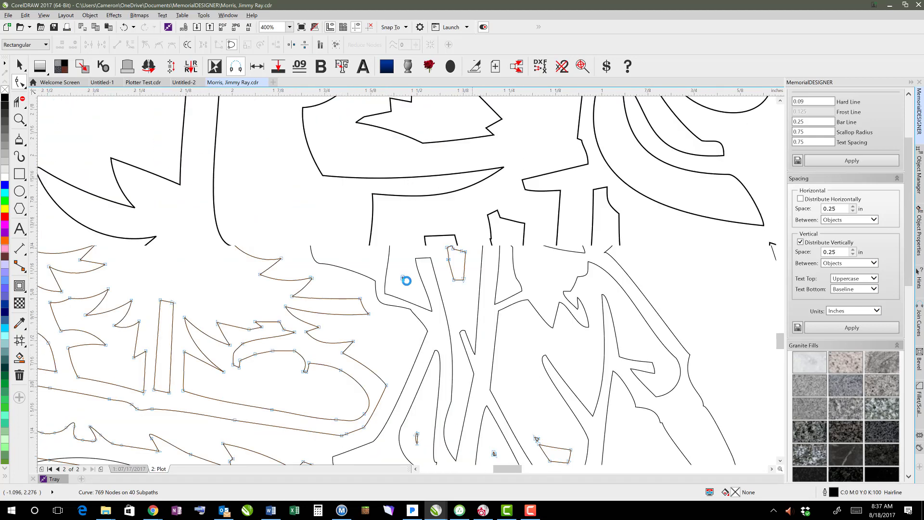
key(Delete)
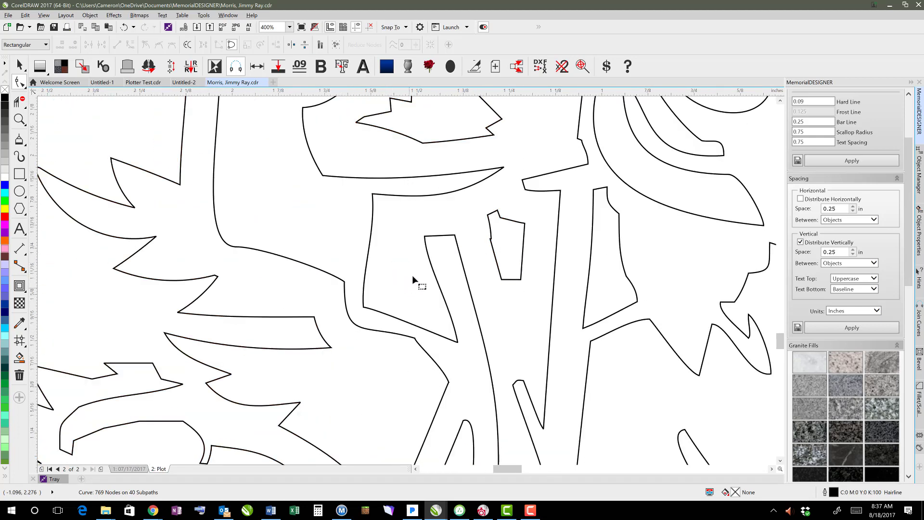
- Delete the nodes of the small leftover fragments around the fisherman's waist and lower torso
scroll(388, 265, down, 1)
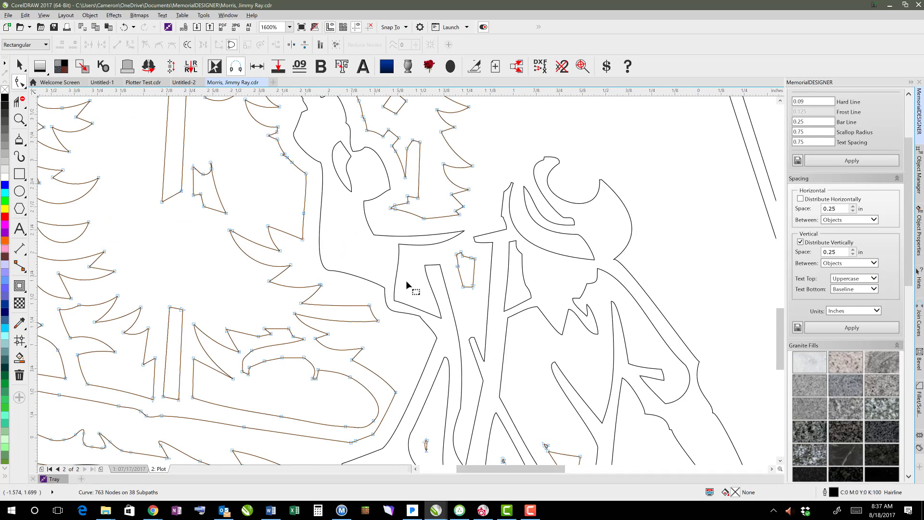
scroll(409, 298, down, 1)
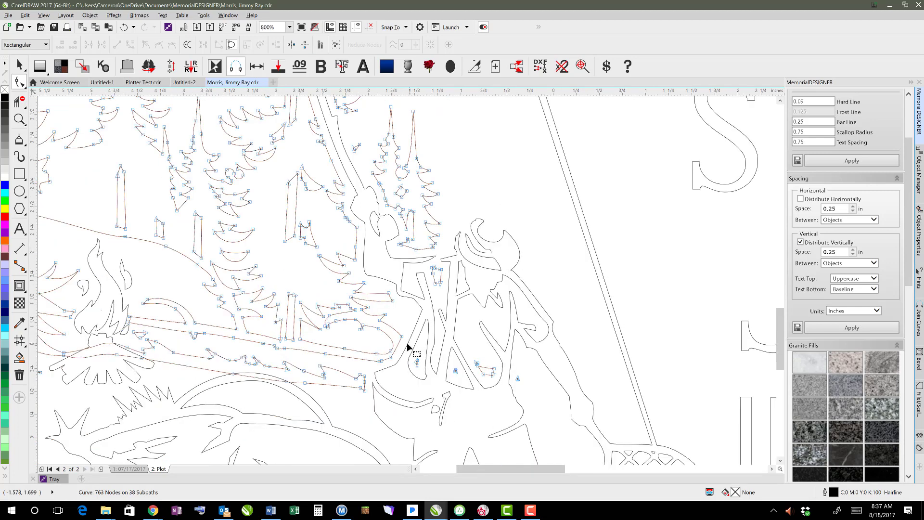
drag(405, 343, 526, 405)
key(Delete)
scroll(440, 331, down, 2)
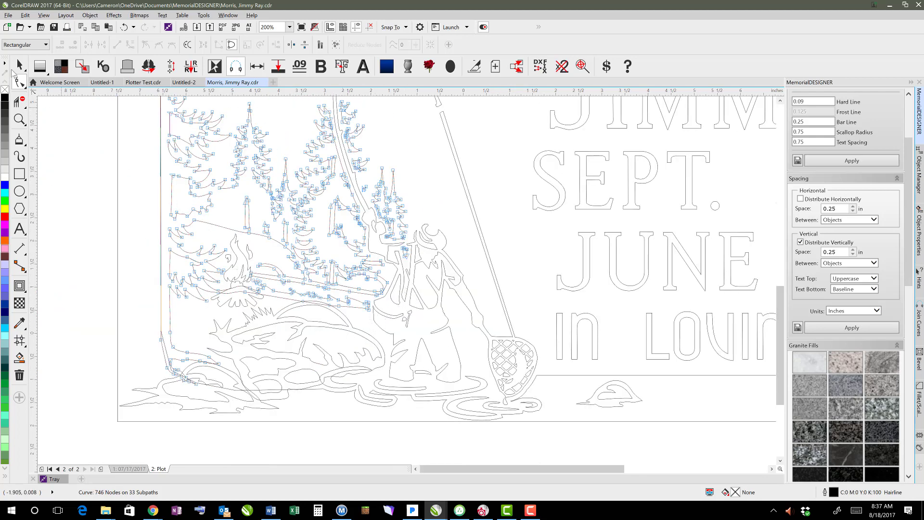
click(19, 65)
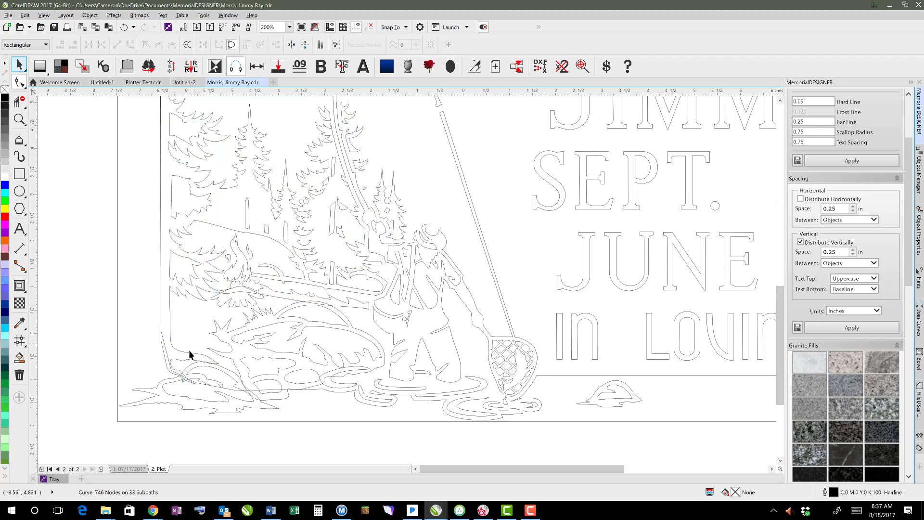
key(space)
click(170, 383)
click(171, 383)
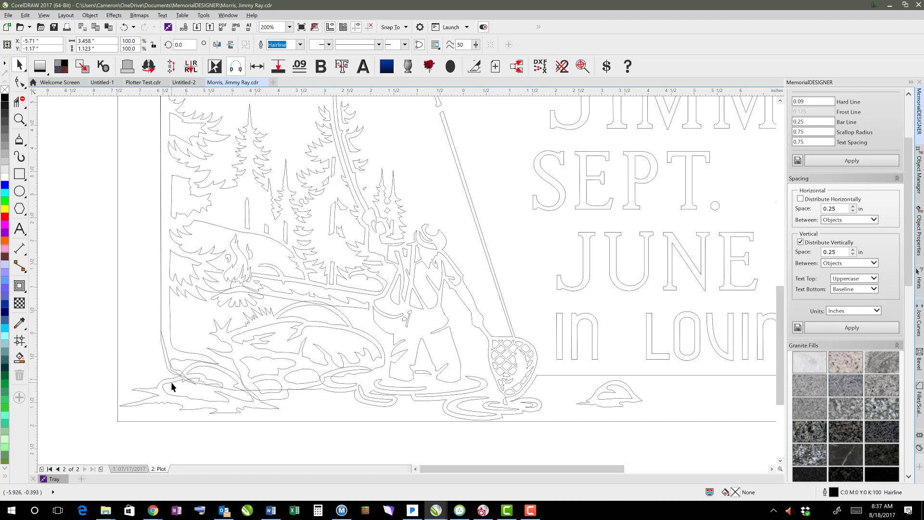
mouse_move(173, 383)
mouse_down()
mouse_move(179, 407)
mouse_move(173, 380)
mouse_up()
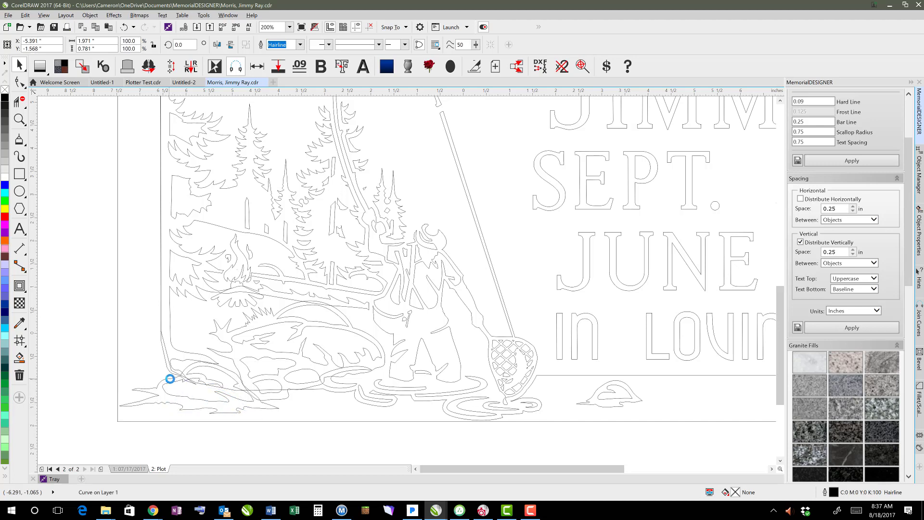
- Weld the large rock formation with the star-shaped grass tuft beside it, below the campfire
click(312, 361)
drag(312, 360, 393, 379)
key(ctrl+z)
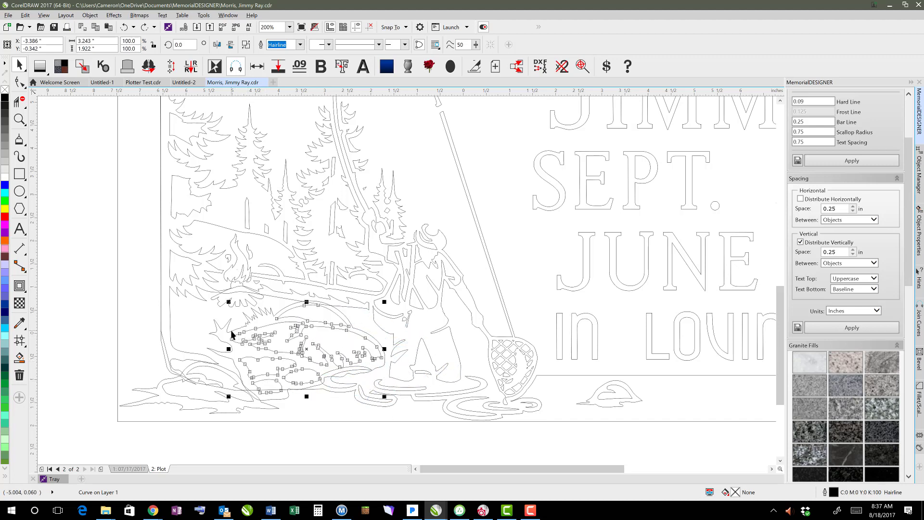
shift+click(232, 334)
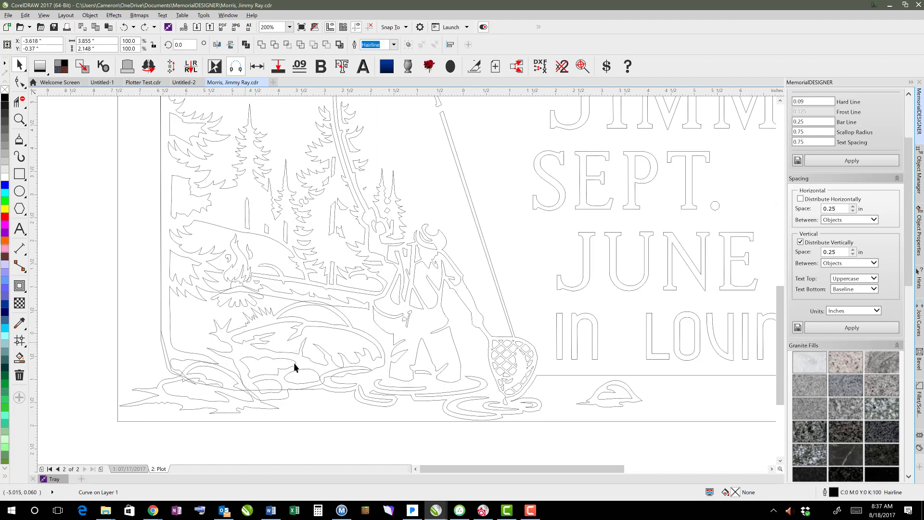
click(336, 387)
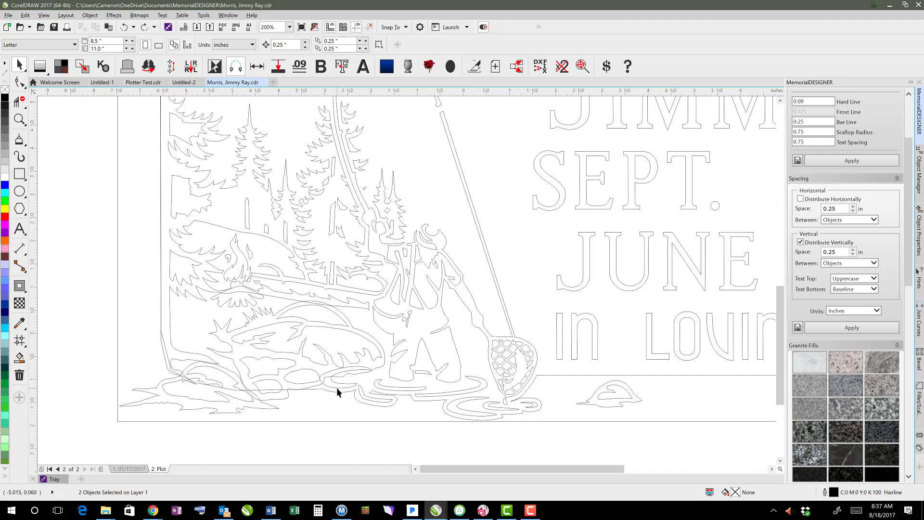
- Weld the fisherman curve with the merged rock formation
click(351, 384)
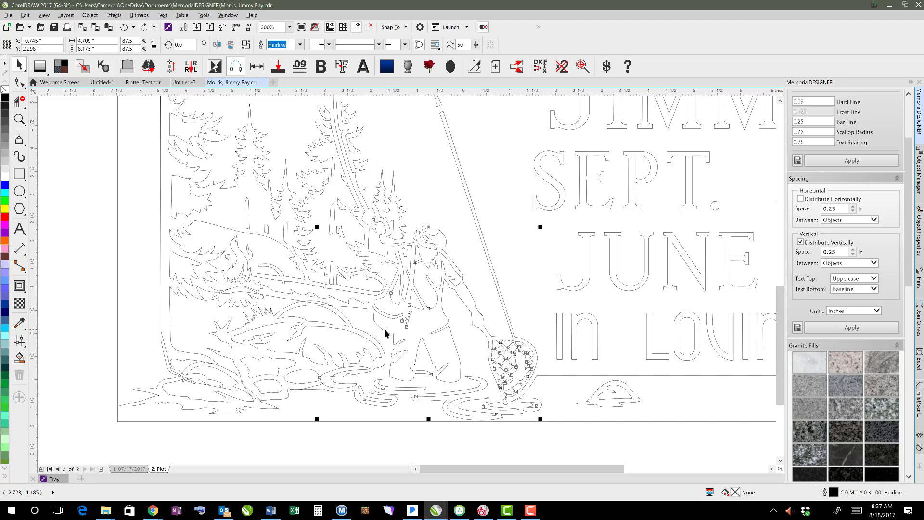
shift+click(355, 327)
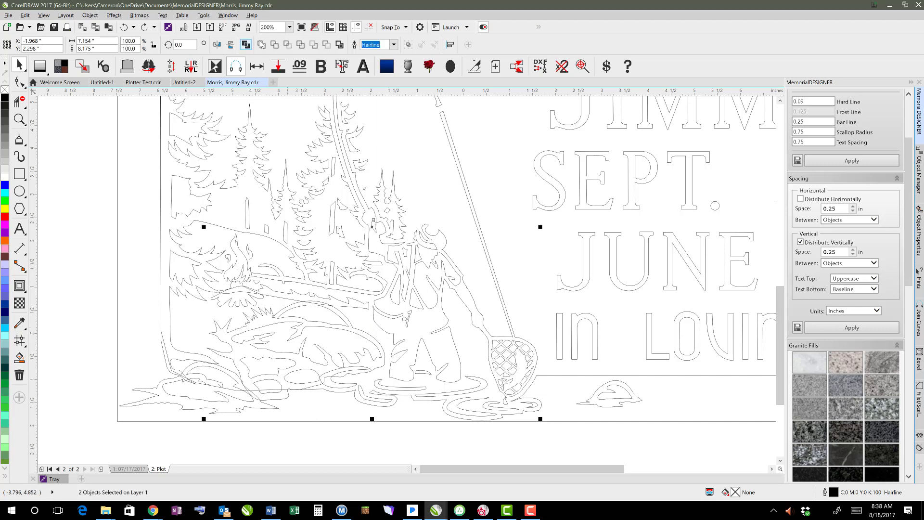
click(262, 44)
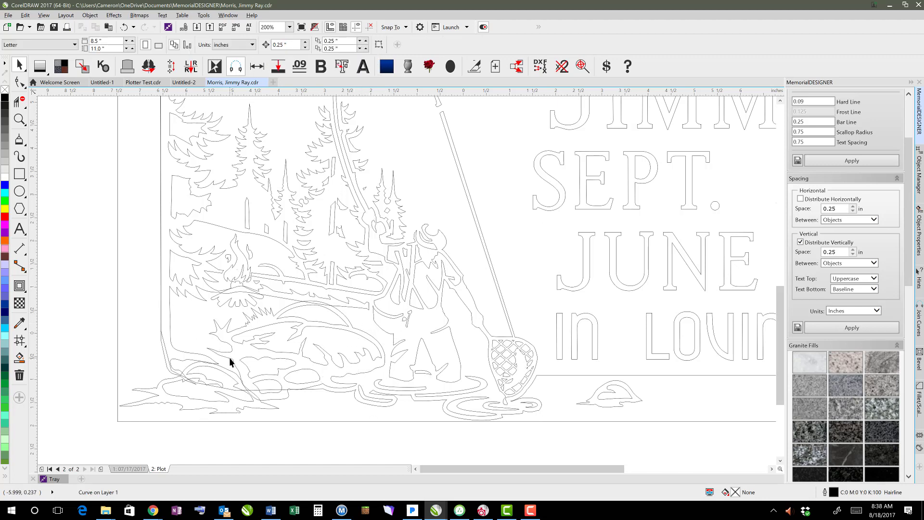
- Weld the shoreline curve below the trees and the tree scenery to the merged fisherman and rock curve
shift+click(165, 381)
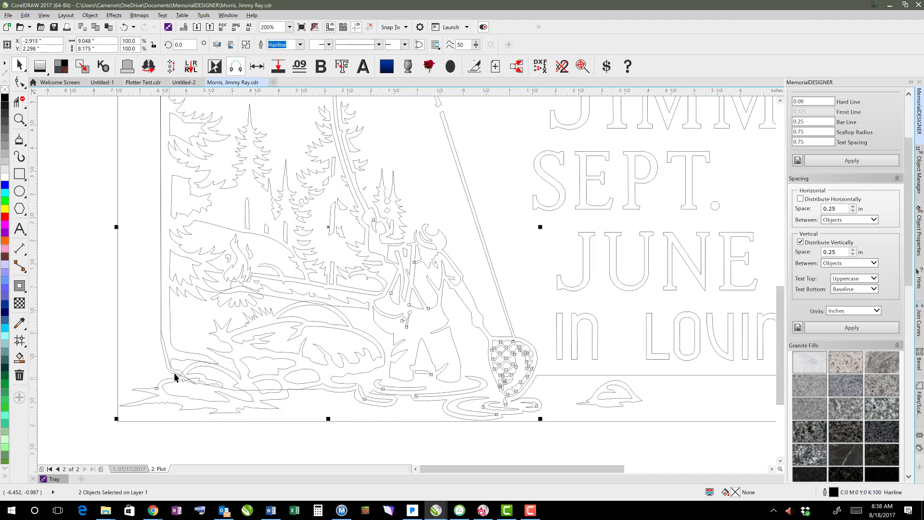
click(178, 359)
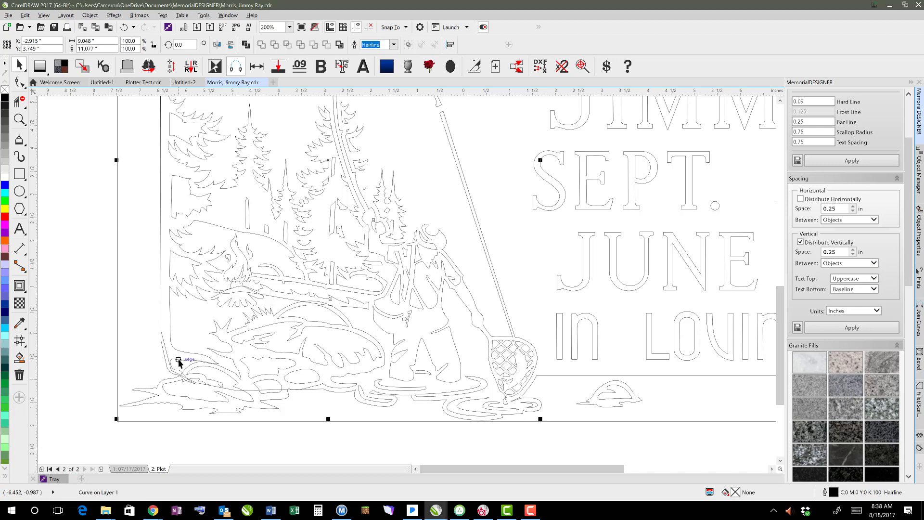
shift+click(178, 359)
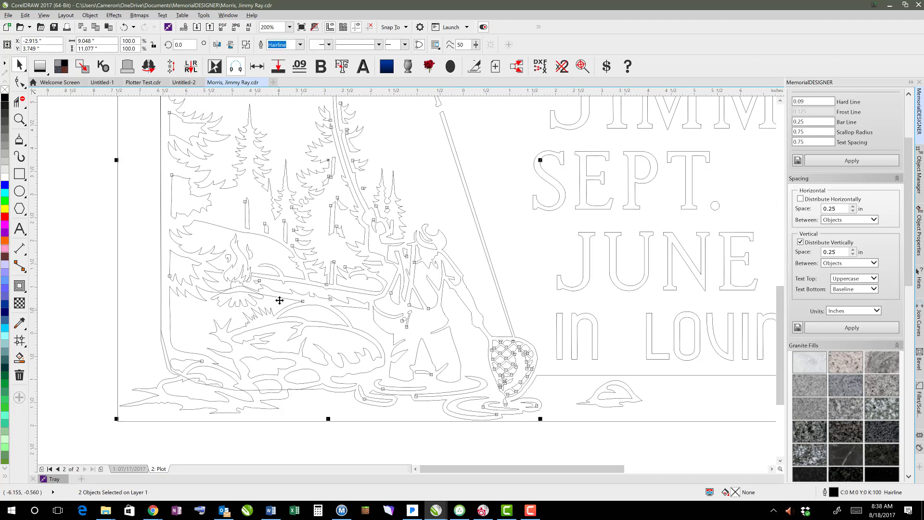
- Weld the campfire logs to the merged scenery curve
shift+click(217, 301)
shift+click(231, 299)
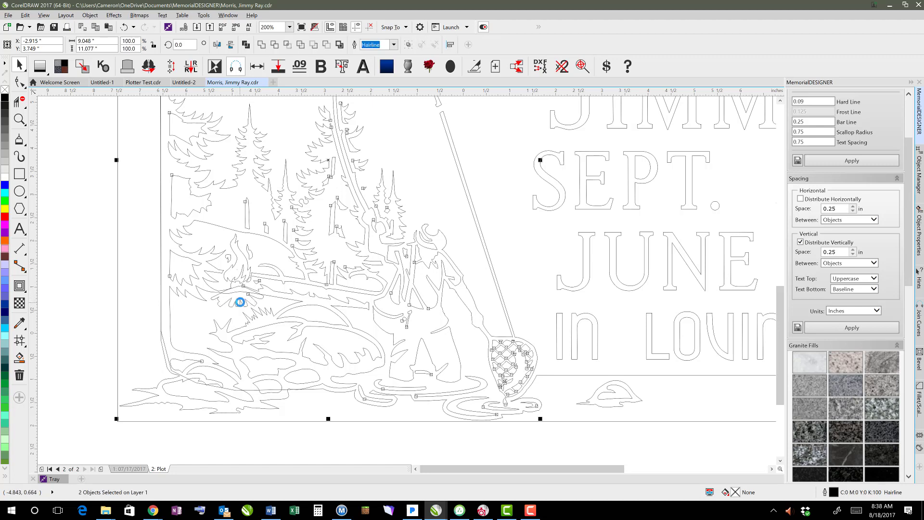
click(241, 302)
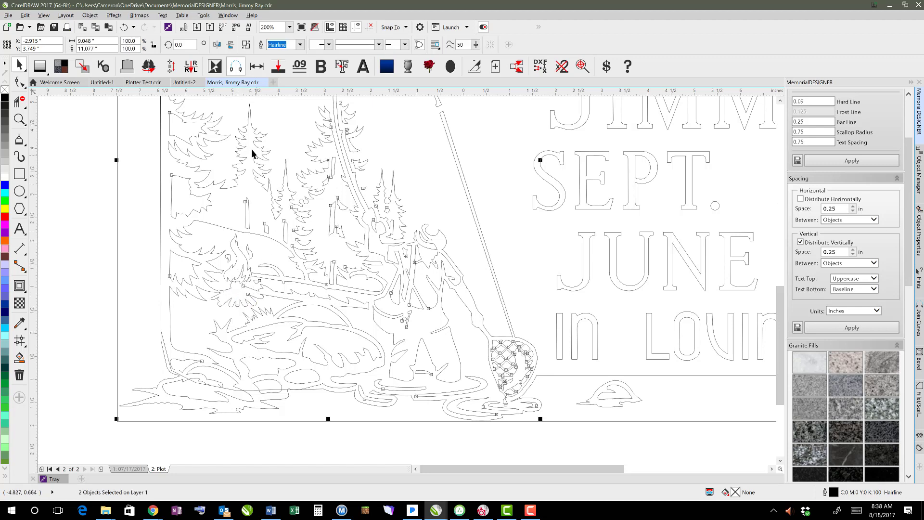
- Weld the clouds to the scenery curve where their lower end overlaps the tall tree's branches
scroll(252, 149, down, 1)
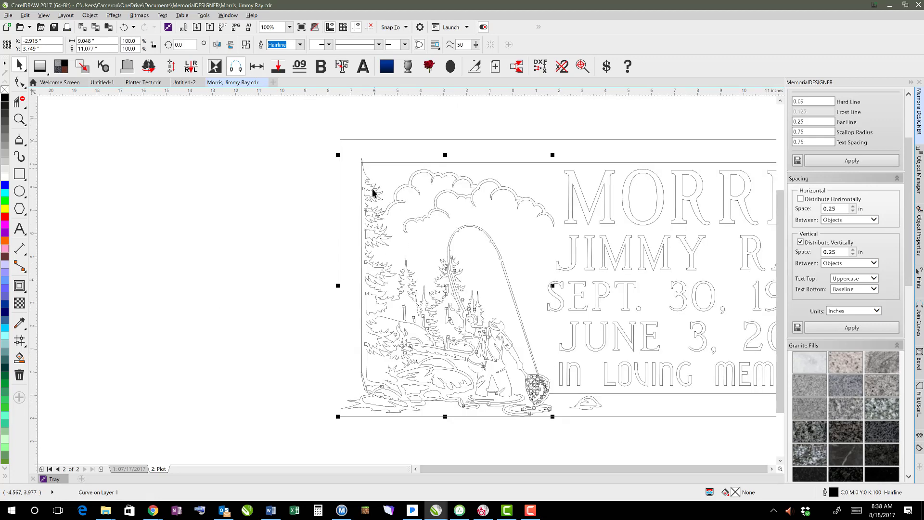
scroll(409, 284, up, 3)
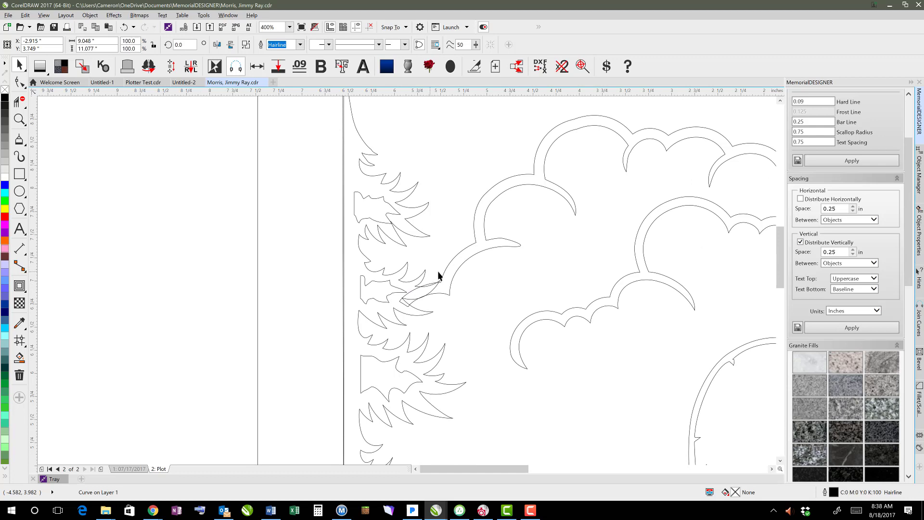
click(445, 273)
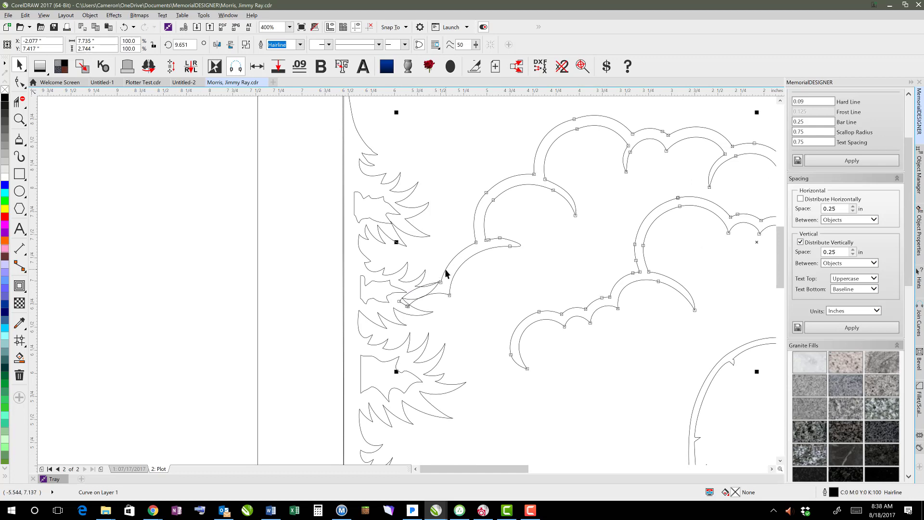
shift+click(420, 278)
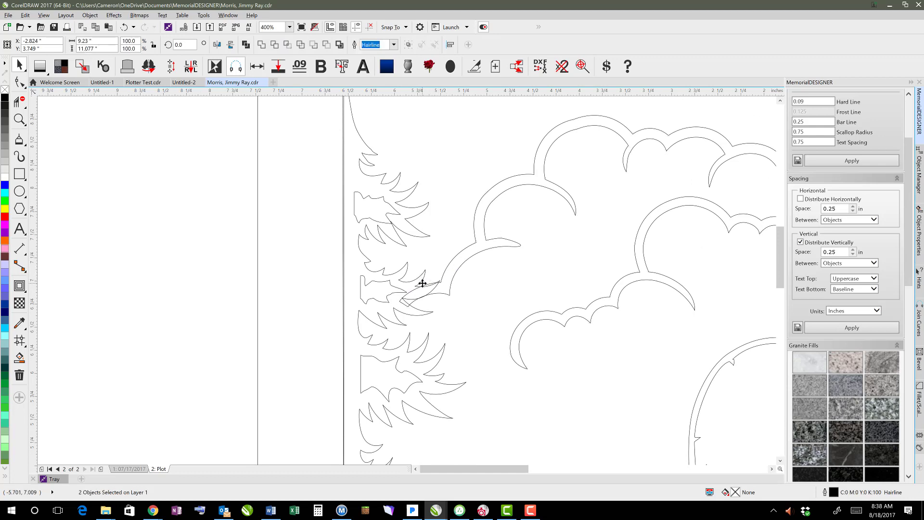
key(ctrl+w)
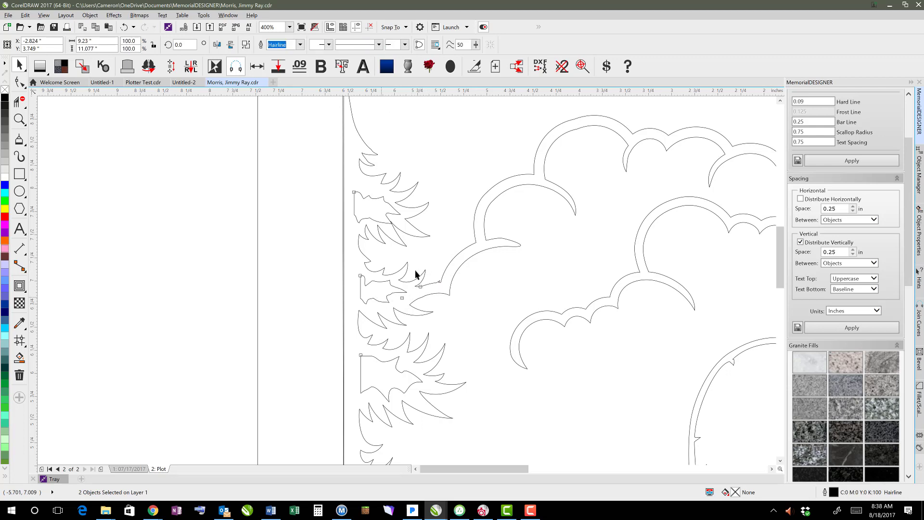
- Delete the tiny leftover speck between the tall tree's branches and the lower end of the cloud
click(19, 119)
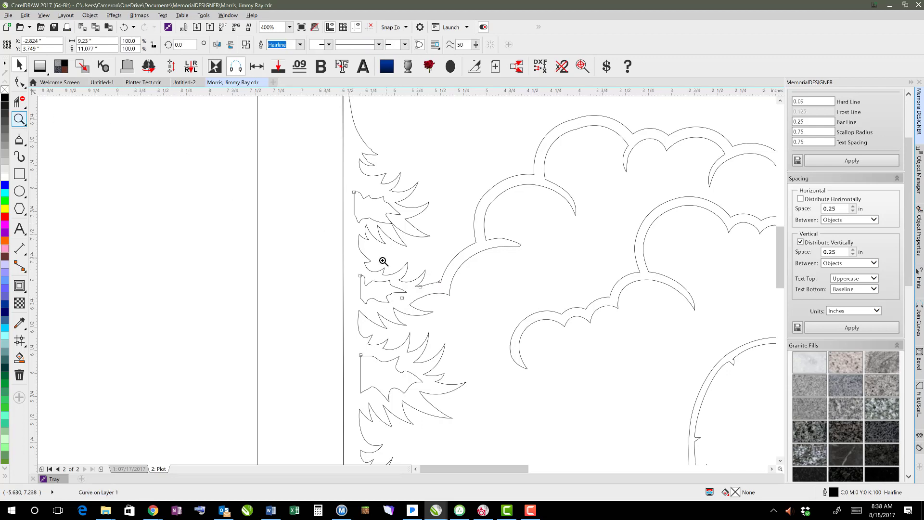
drag(361, 248, 467, 336)
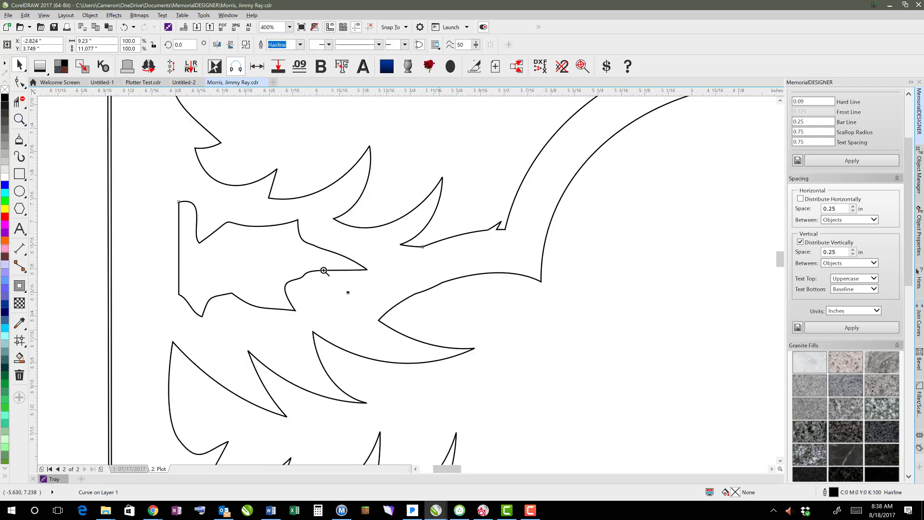
click(19, 83)
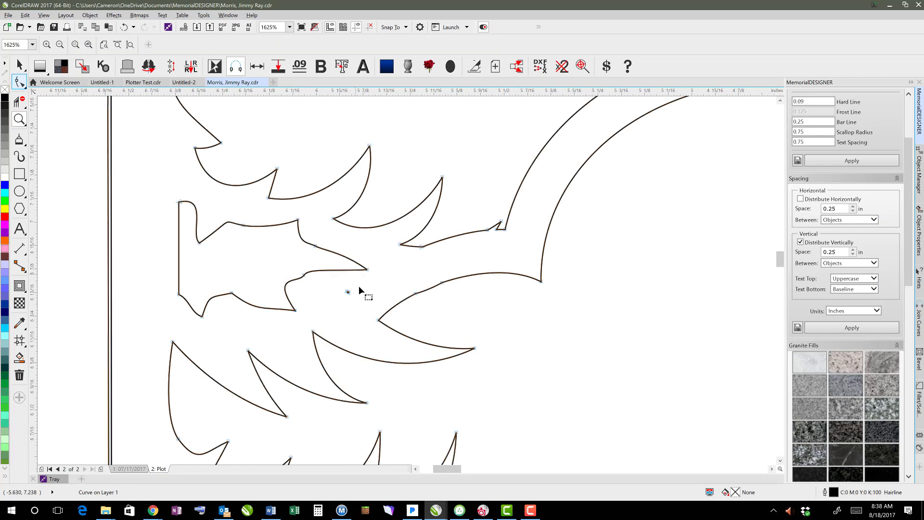
click(347, 291)
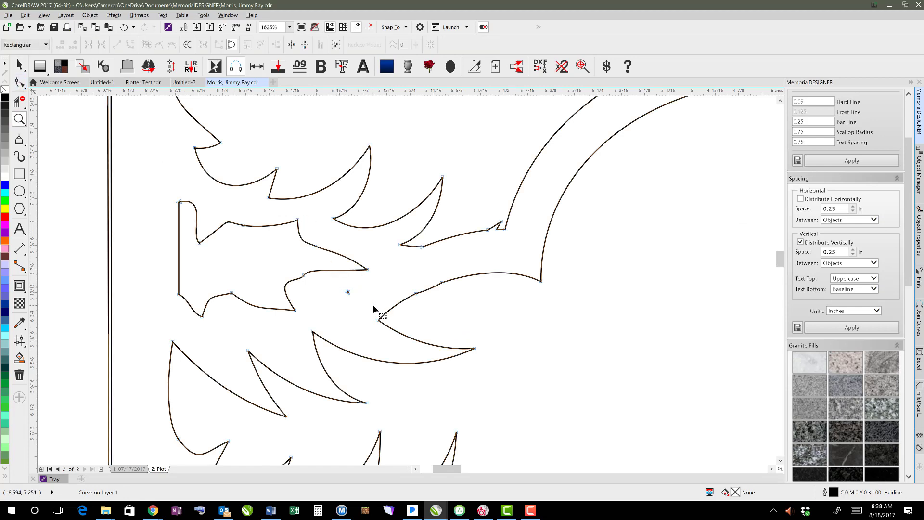
double_click(346, 293)
- Delete the panel outline's vertical segment beside the tall tree, starting from the outline's corner at the treetop
key(F4)
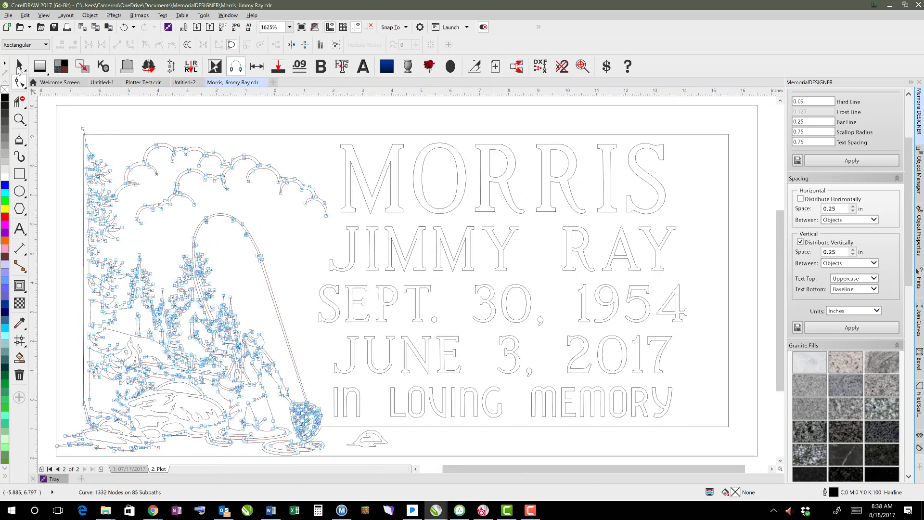
click(20, 65)
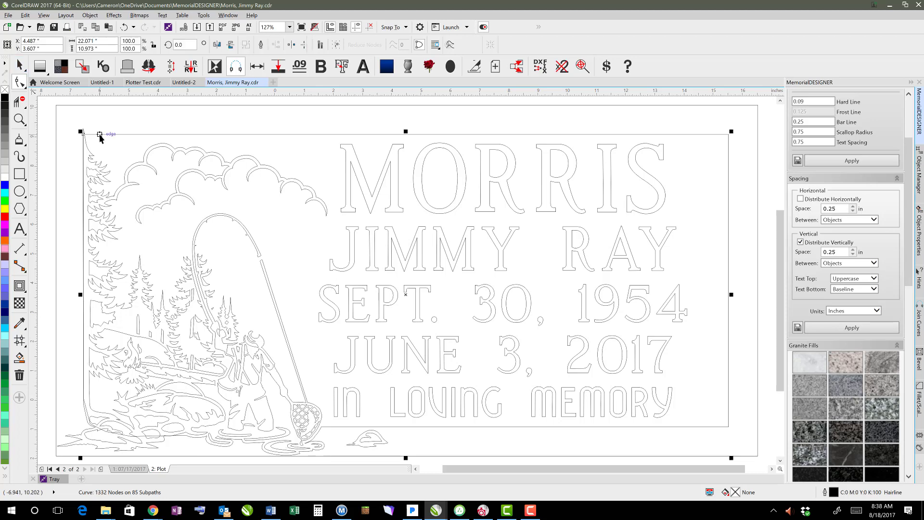
key(space)
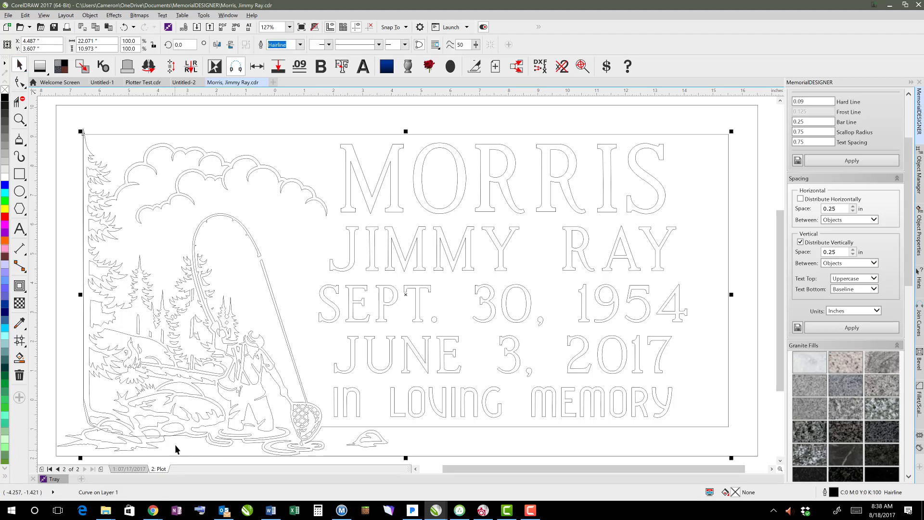
click(20, 83)
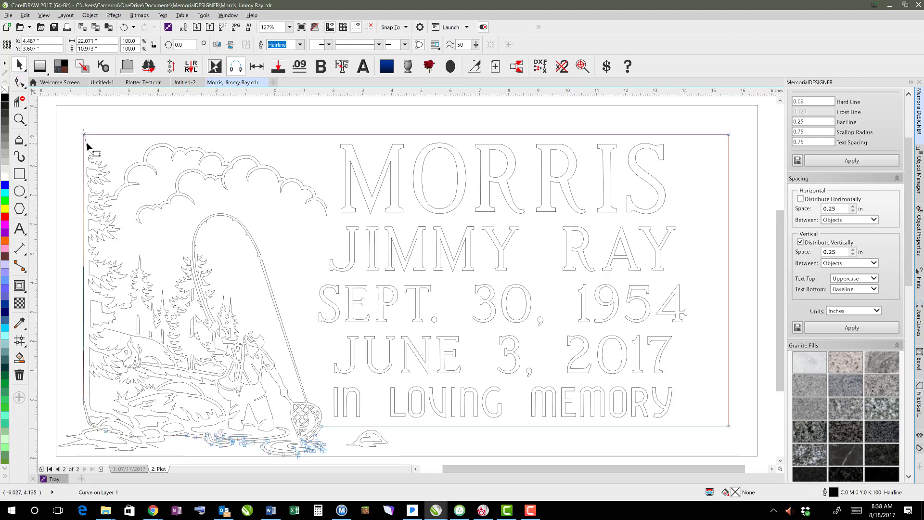
key(space)
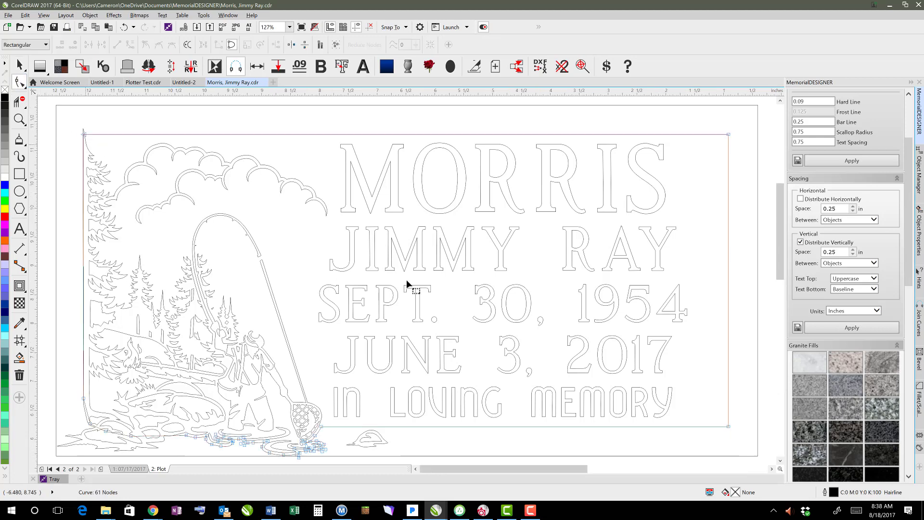
scroll(406, 279, up, 2)
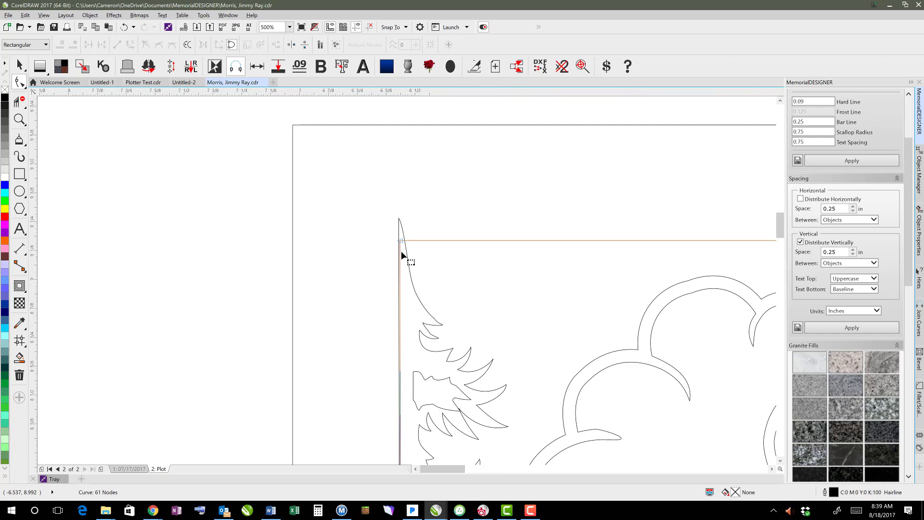
scroll(402, 253, up, 2)
click(404, 272)
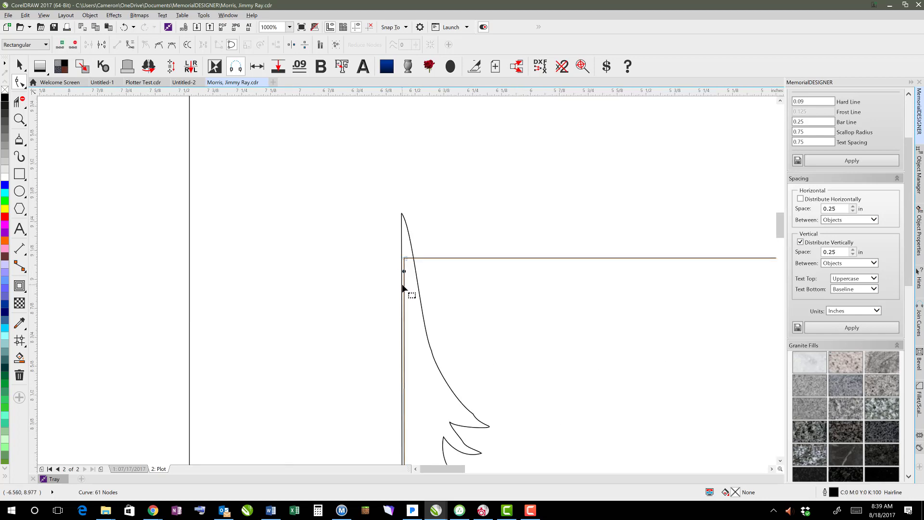
key(Delete)
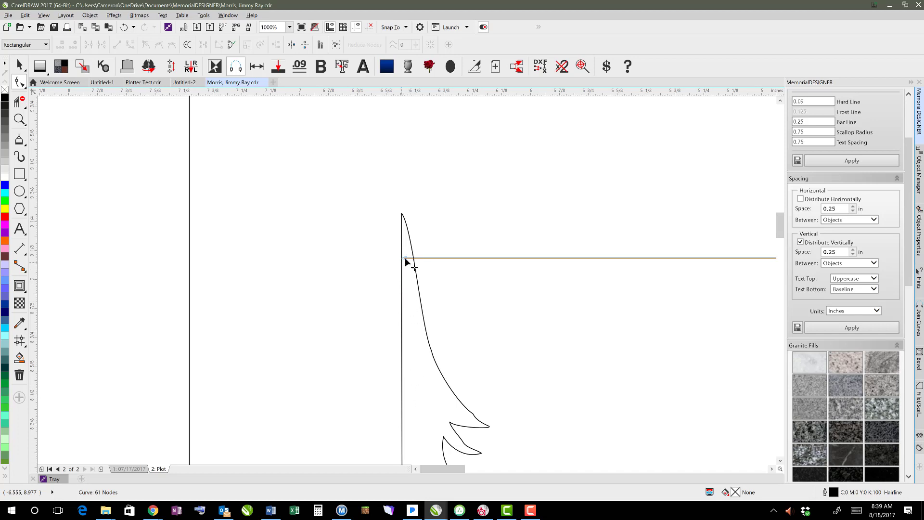
- Adjust the open end of the panel outline at the treetop and trim the short stub that crosses the tree's tip
click(405, 259)
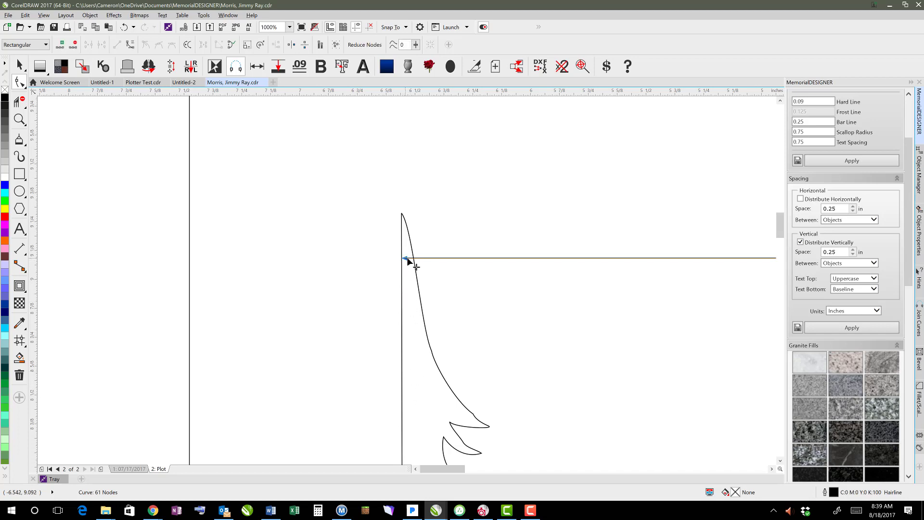
drag(407, 259, 413, 259)
drag(413, 259, 414, 259)
click(19, 119)
click(22, 103)
click(73, 131)
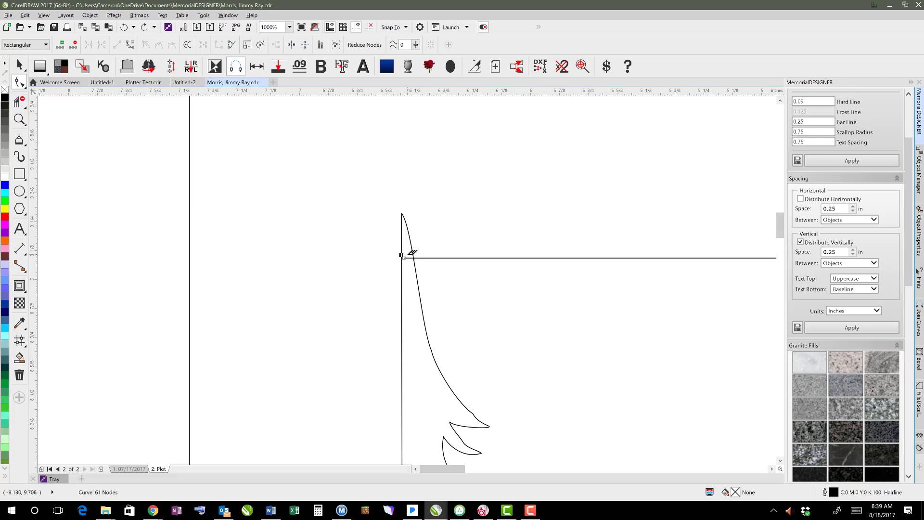
key(x)
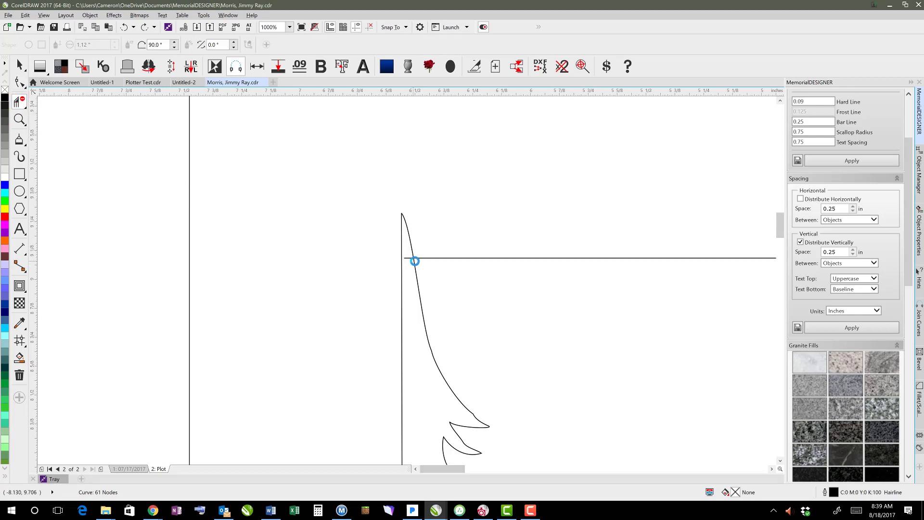
click(414, 261)
- Add a node to the panel outline near the shoreline curve and delete the outline's four nodes crossing the rocks and tree base
click(19, 119)
right_click(427, 402)
right_click(432, 415)
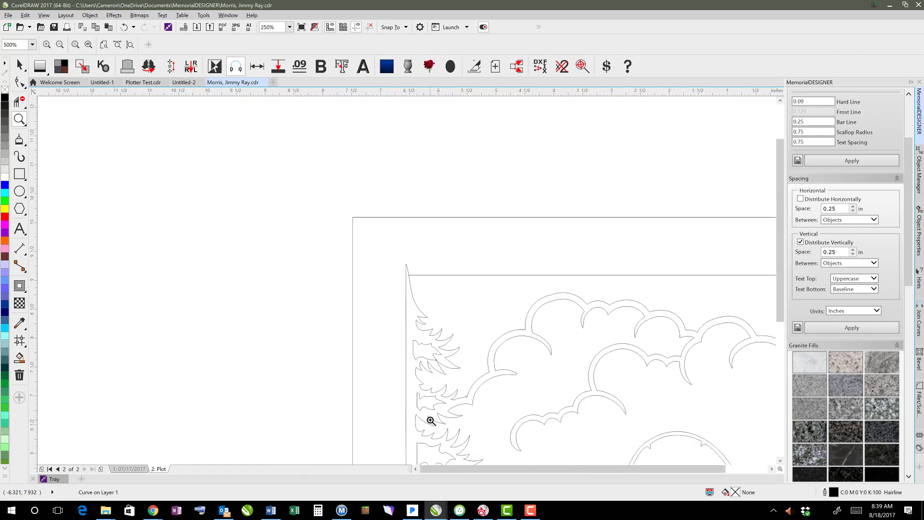
right_click(431, 422)
right_click(429, 423)
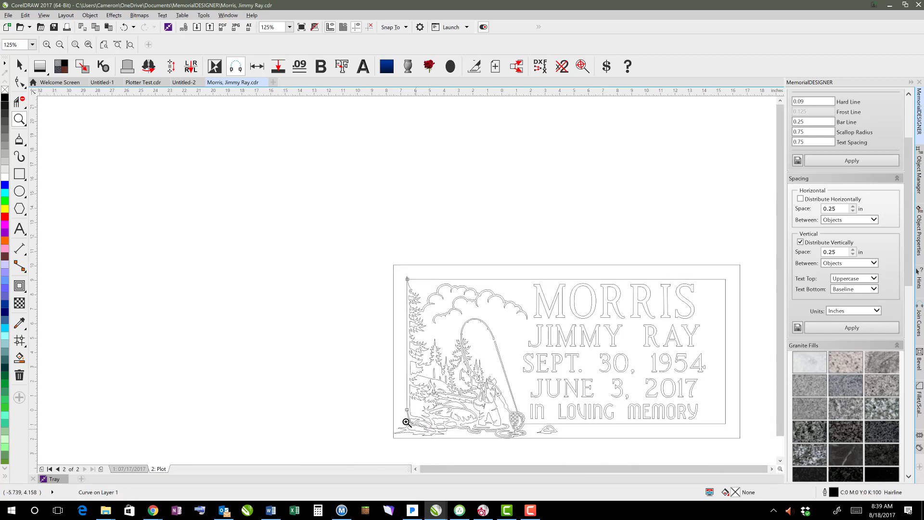
drag(391, 406, 455, 439)
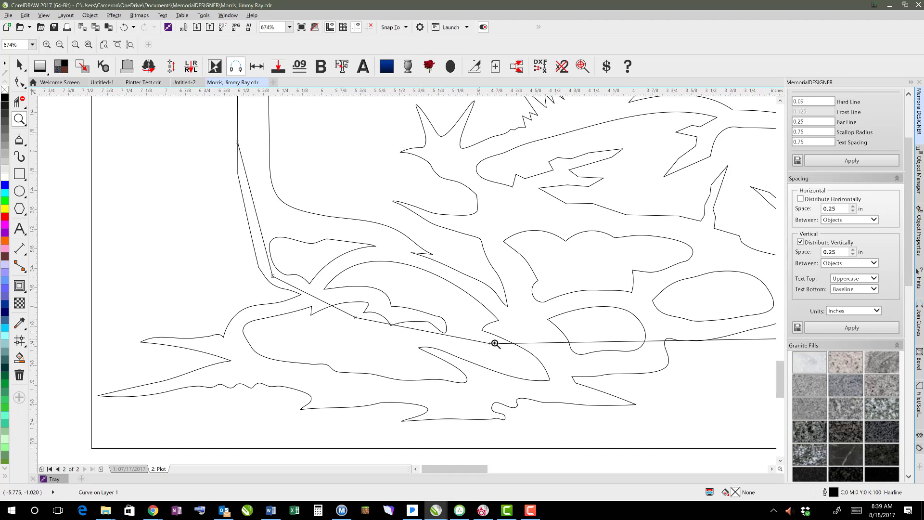
click(19, 82)
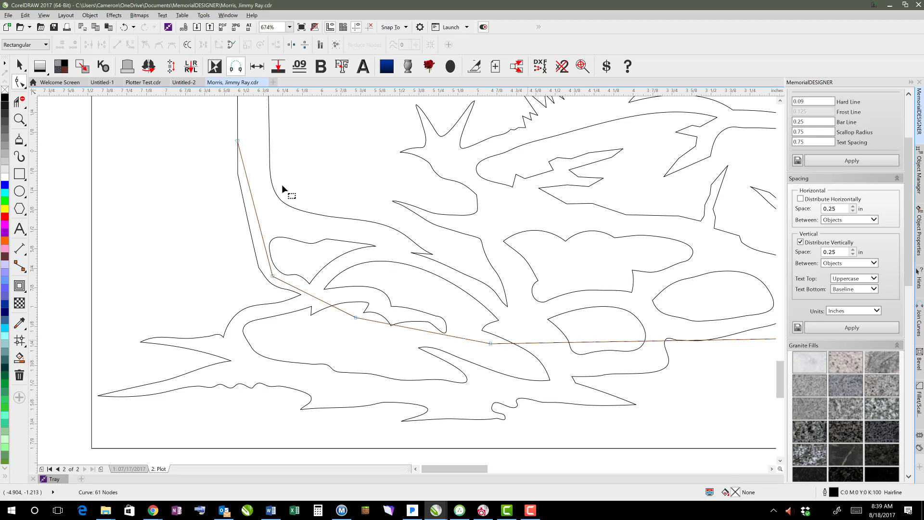
drag(233, 122, 541, 385)
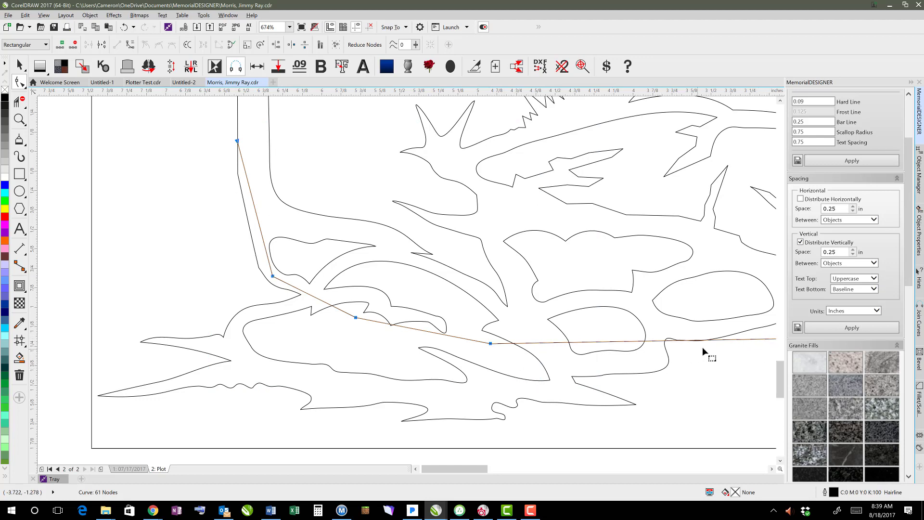
click(714, 340)
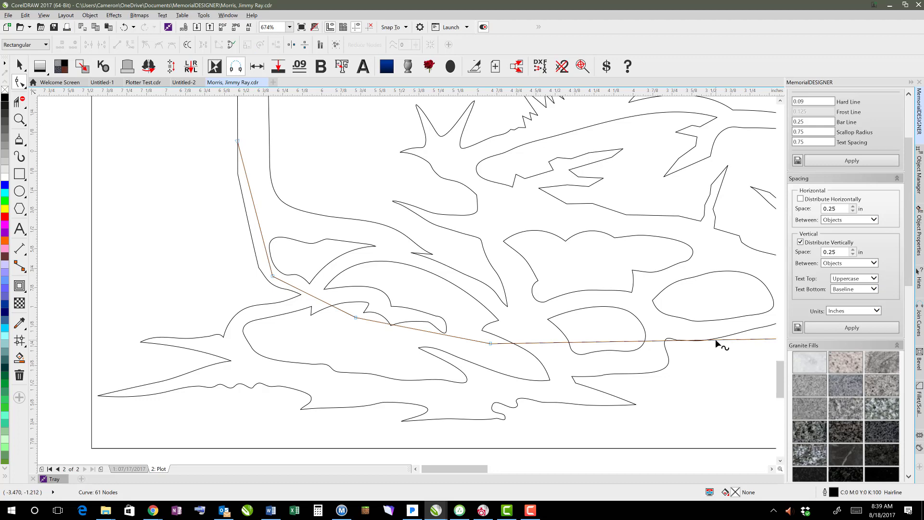
double_click(715, 339)
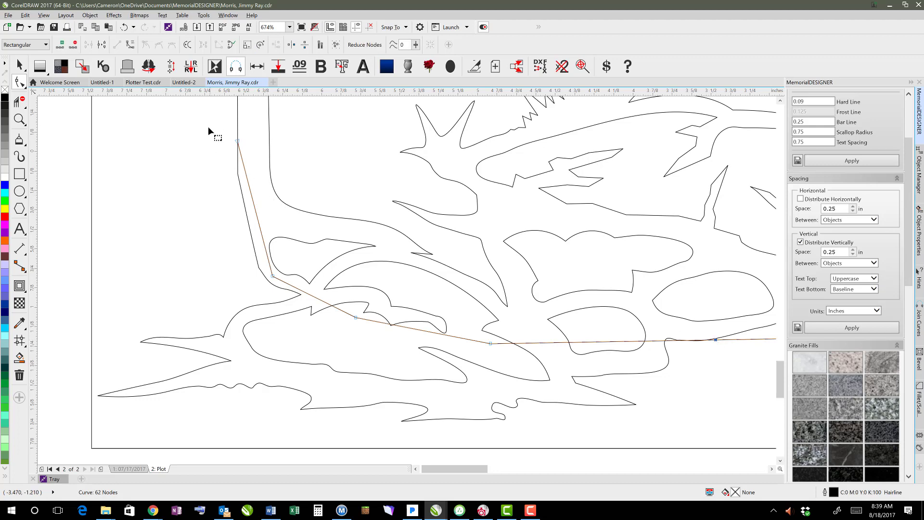
drag(208, 126, 504, 363)
key(Delete)
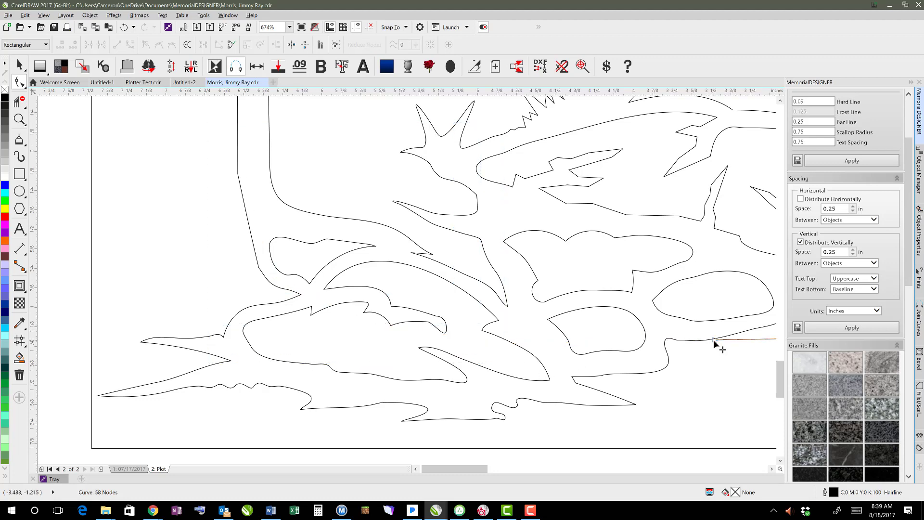
key(shift+F2)
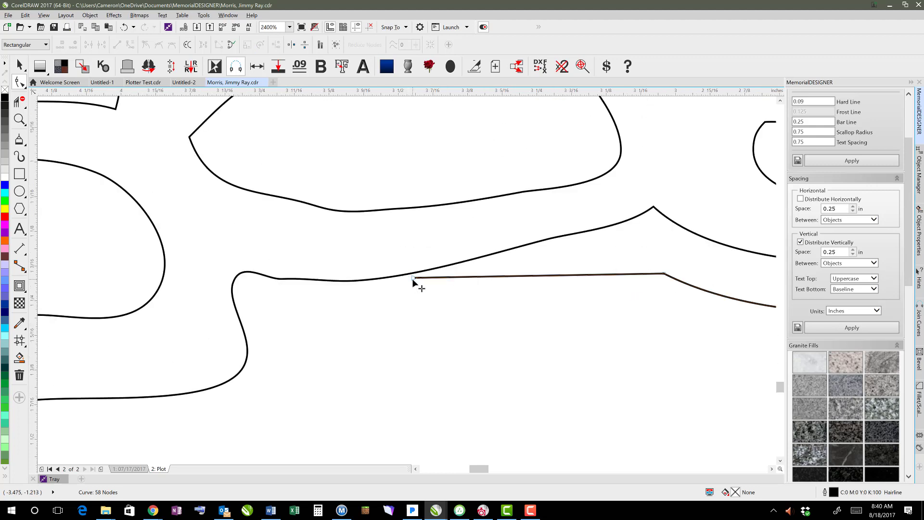
click(412, 278)
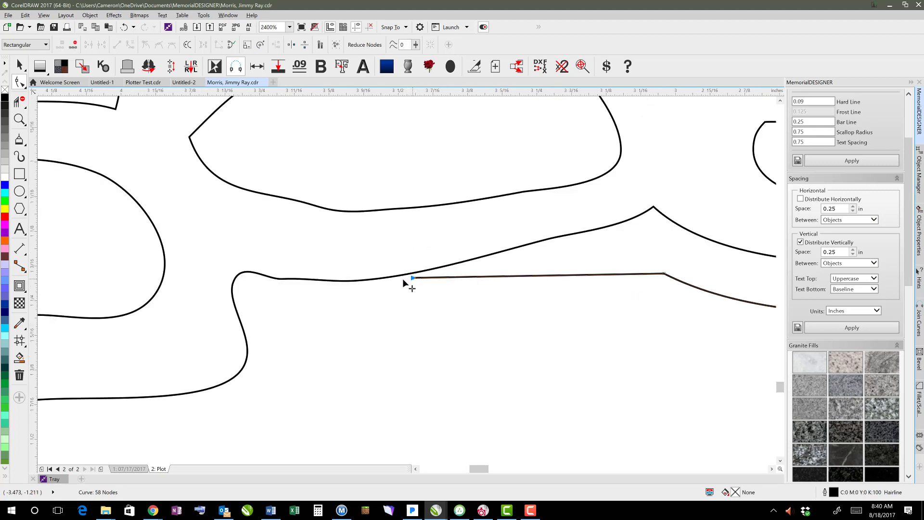
drag(403, 280, 351, 280)
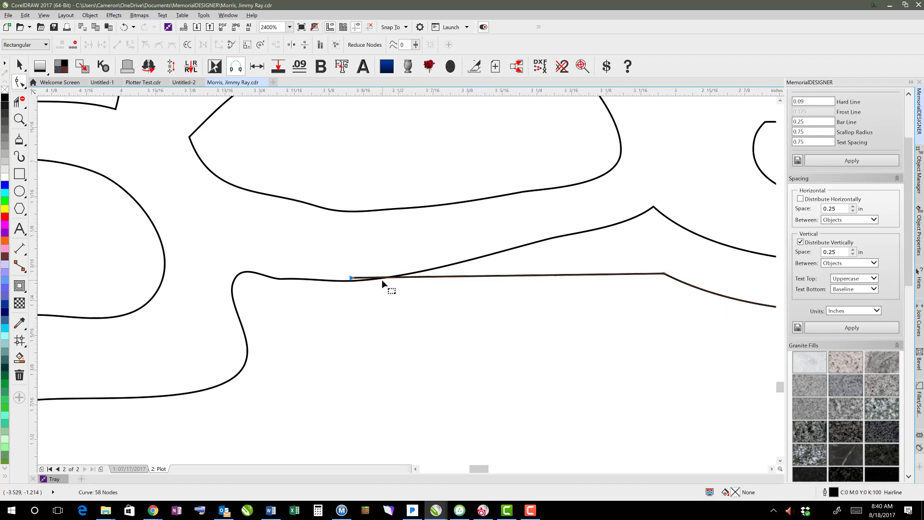
key(ctrl+z)
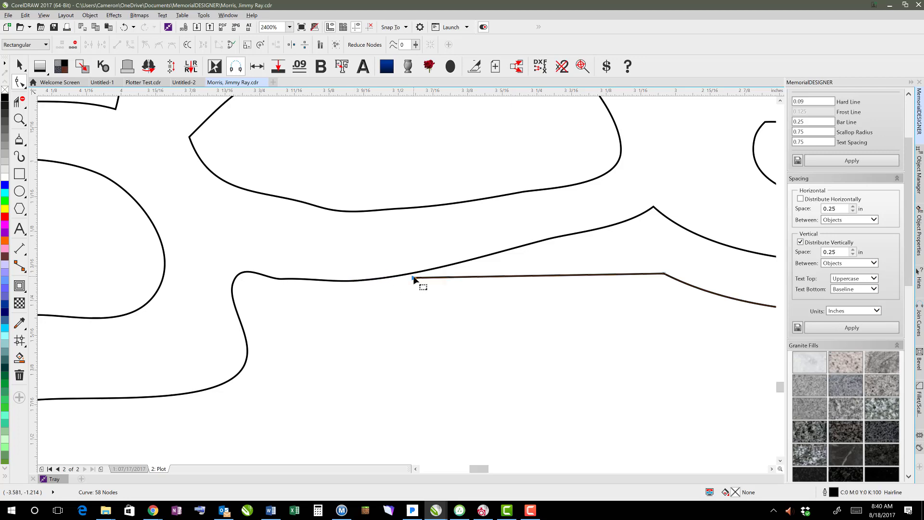
- Extend the panel outline's open end across the shoreline curve and trim the part that overhangs the intersection
click(400, 28)
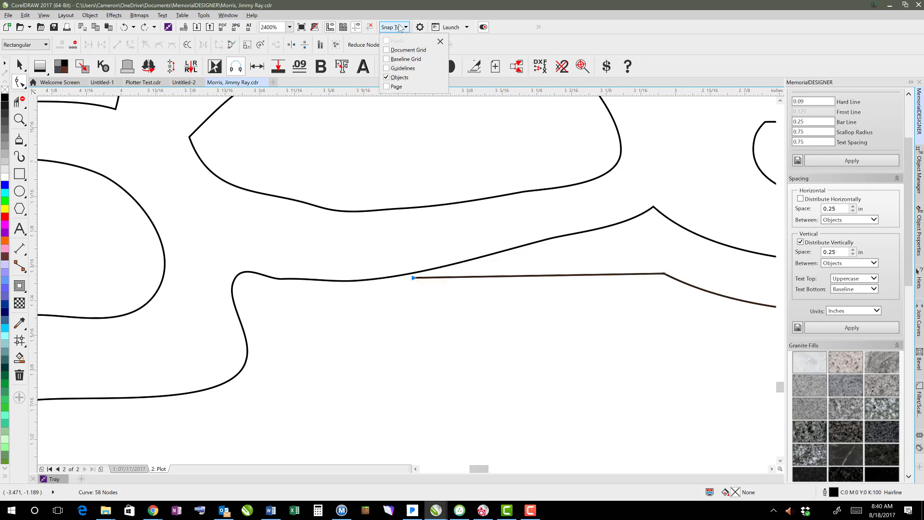
click(411, 278)
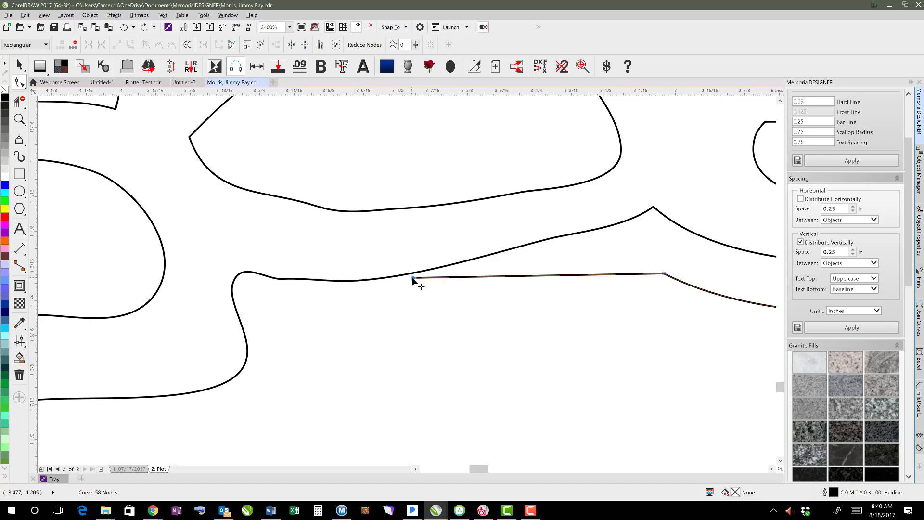
drag(412, 278, 381, 277)
drag(377, 279, 328, 277)
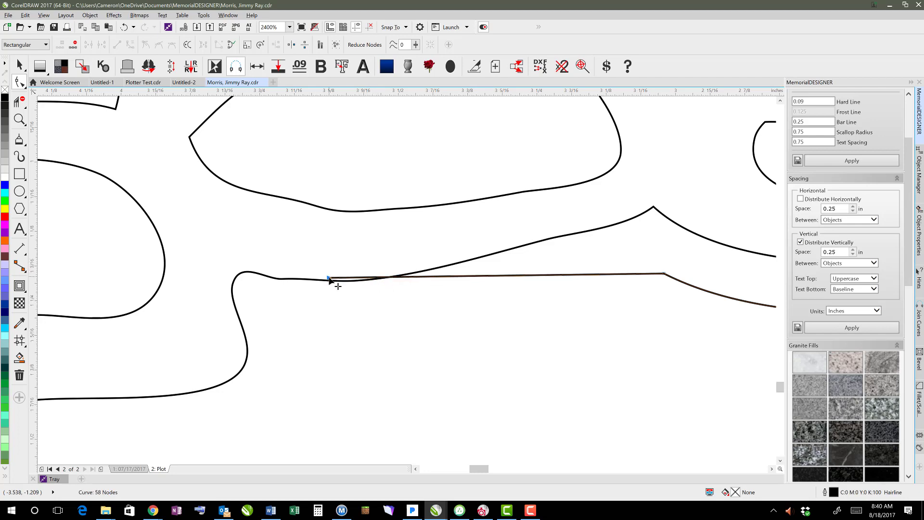
click(19, 102)
click(354, 275)
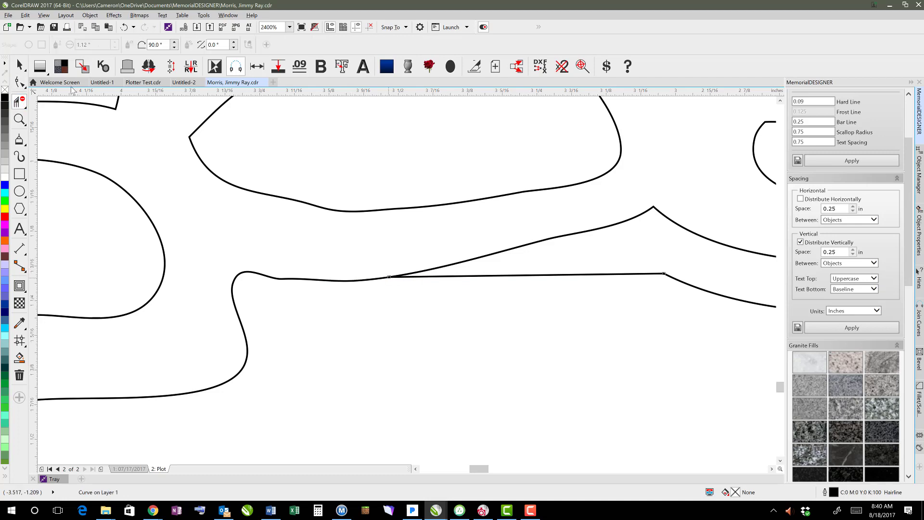
- Examine the panel outline along the shoreline, the water ripples and the landing net for remaining overlaps
click(19, 119)
right_click(412, 277)
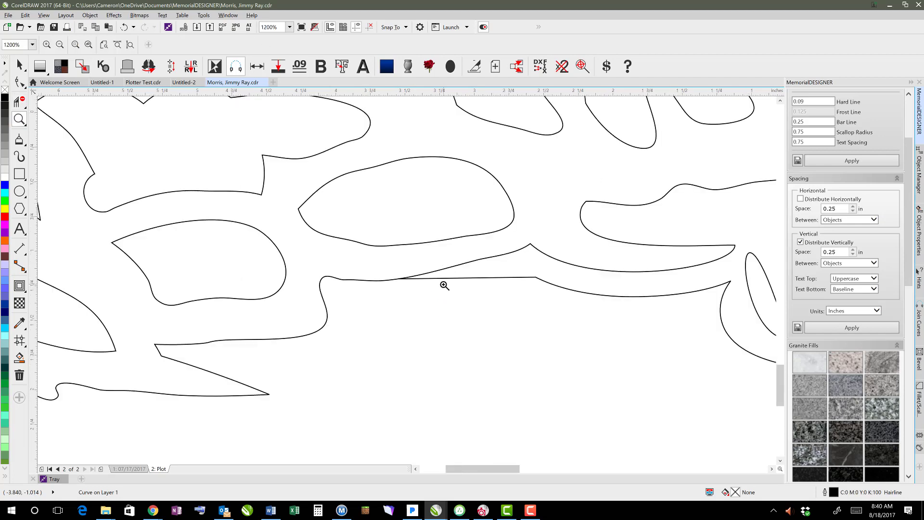
right_click(450, 278)
right_click(462, 262)
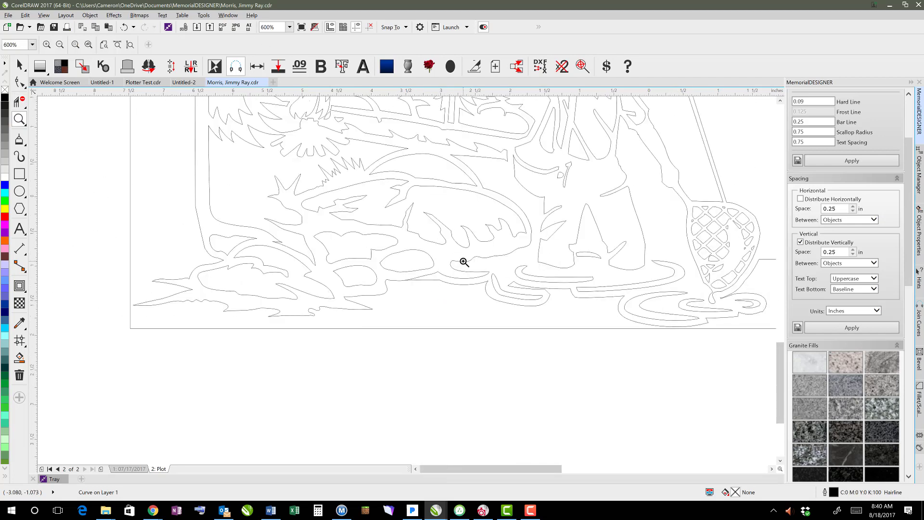
right_click(617, 284)
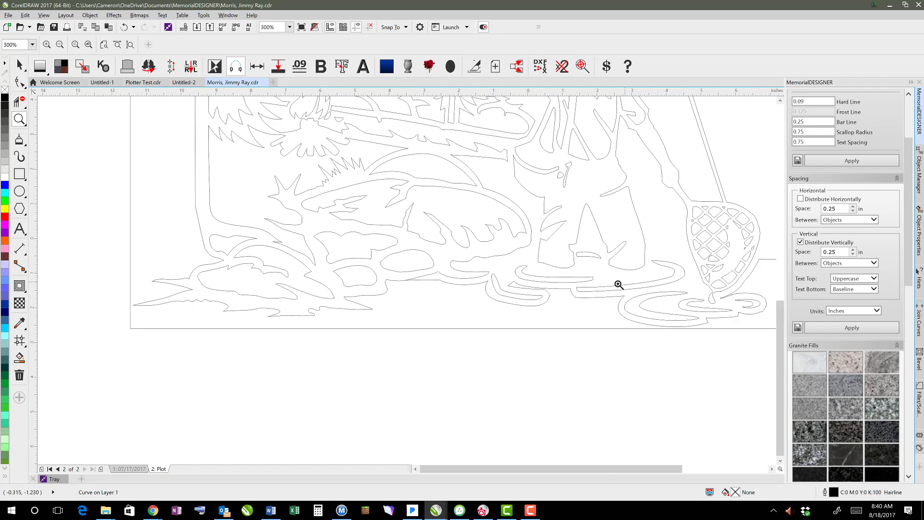
drag(511, 264, 604, 319)
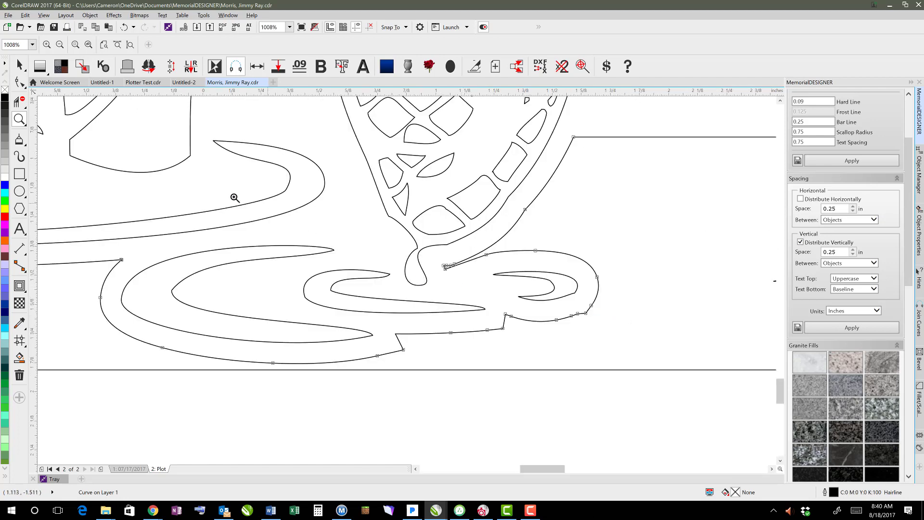
click(19, 82)
scroll(475, 175, down, 1)
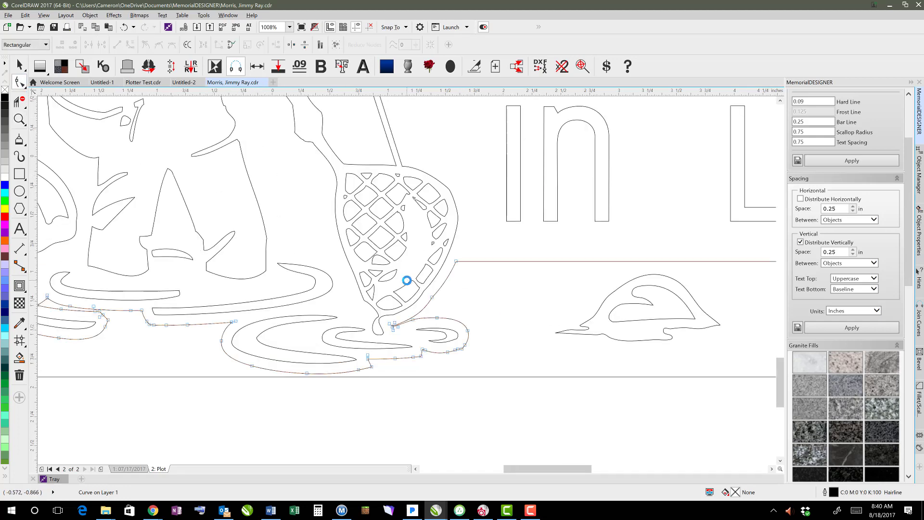
scroll(410, 281, down, 1)
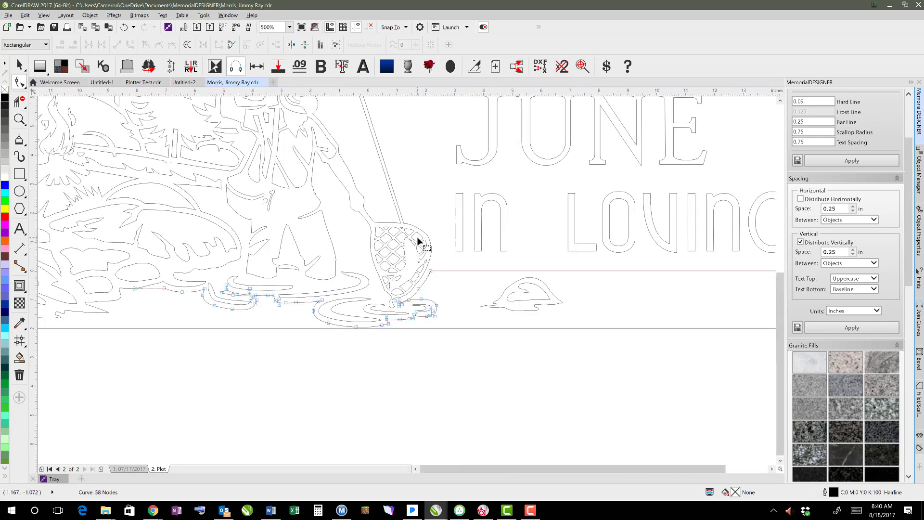
scroll(420, 243, down, 1)
scroll(440, 356, down, 1)
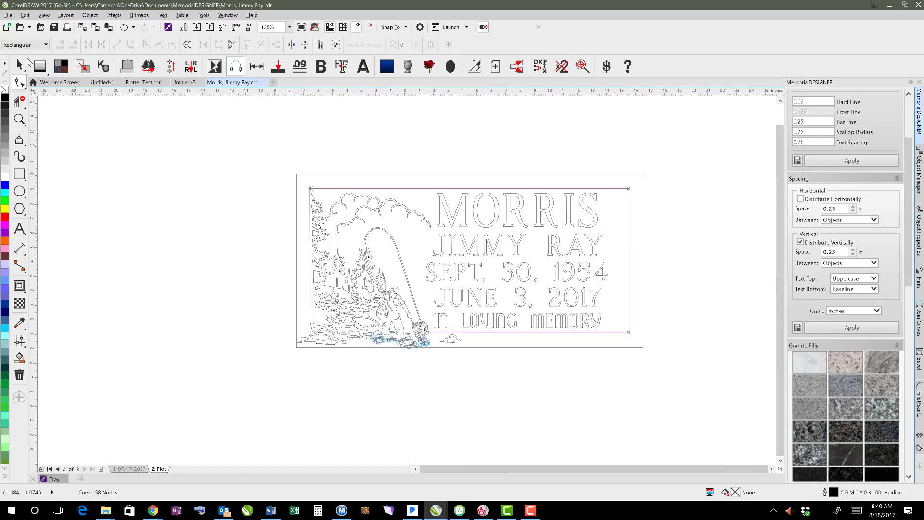
- View the finished outline artwork as a whole and select all objects on the Plot page
click(20, 66)
drag(283, 160, 658, 367)
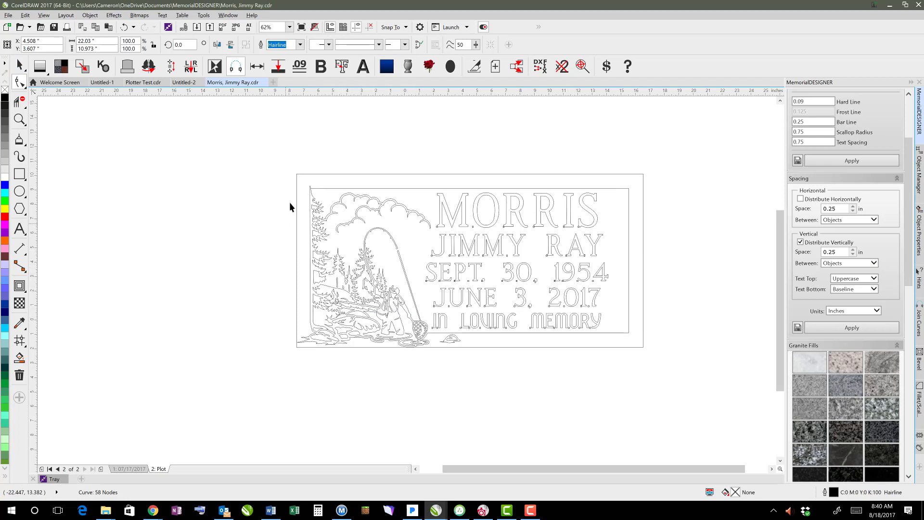
key(space)
key(shift+F2)
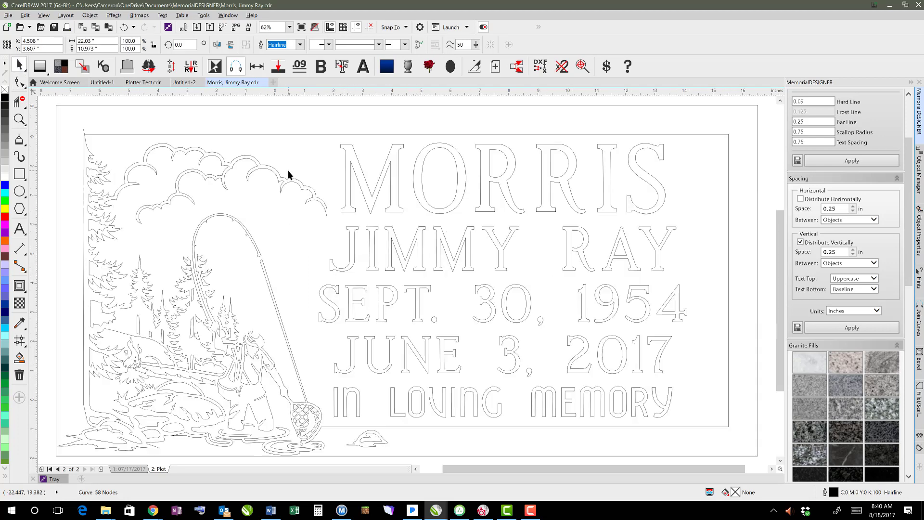
key(ctrl+a)
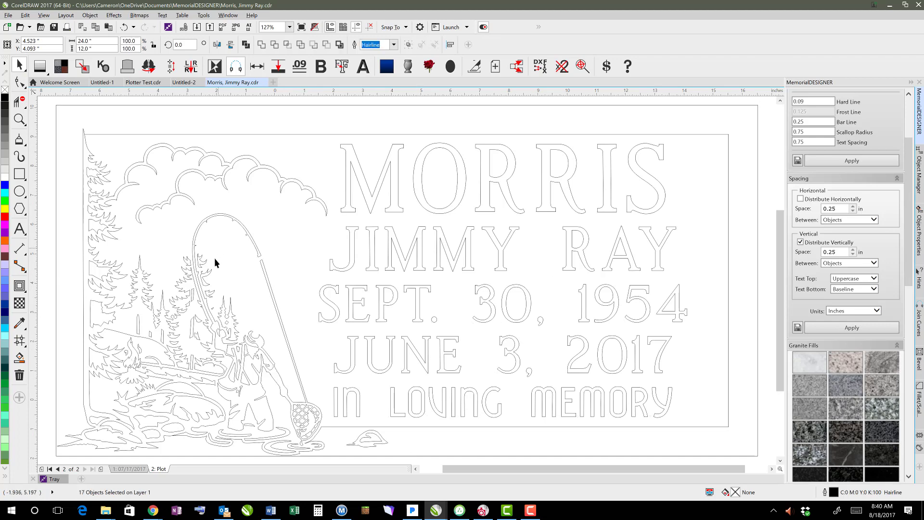
- Try deleting the fisherman artwork on the 07/17/2017 page, undo the deletion and return to the Plot page
click(127, 468)
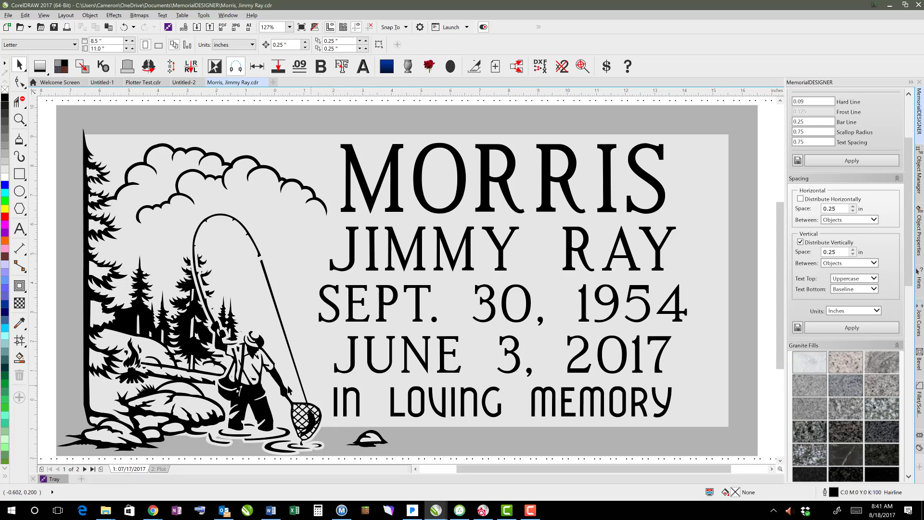
click(300, 413)
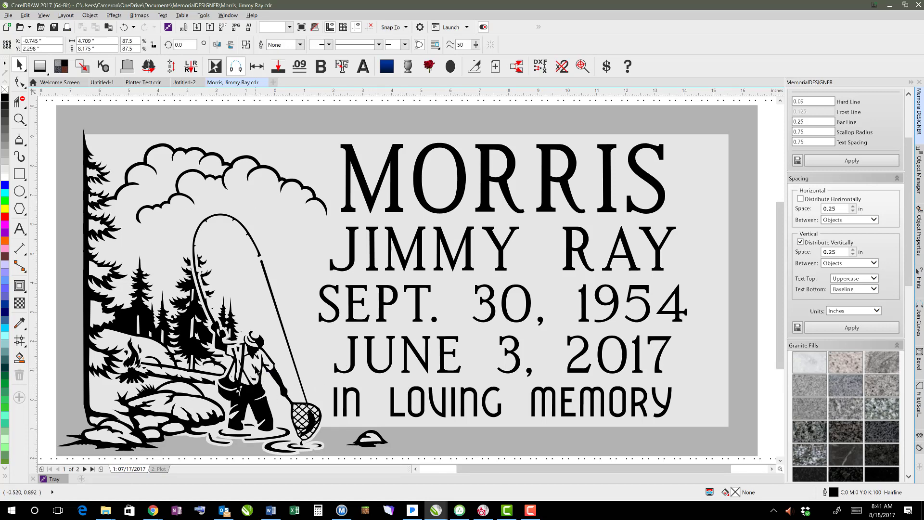
key(Delete)
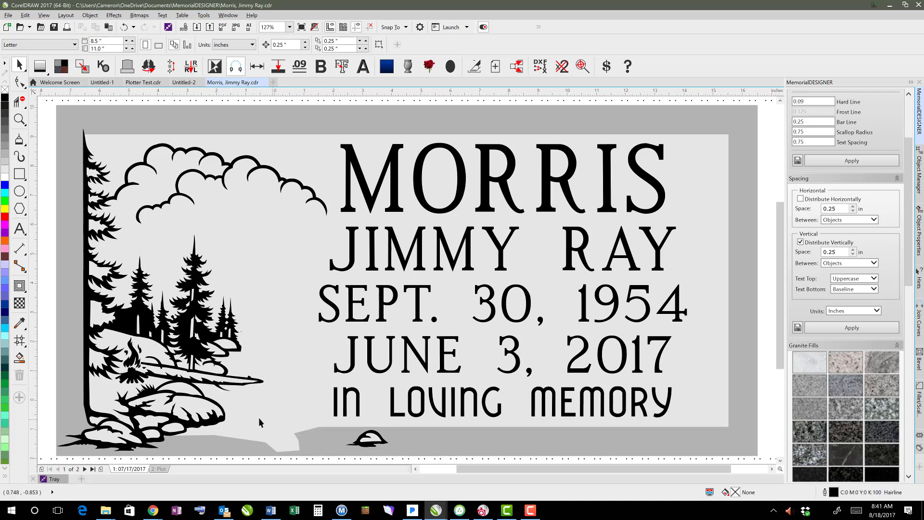
key(ctrl+z)
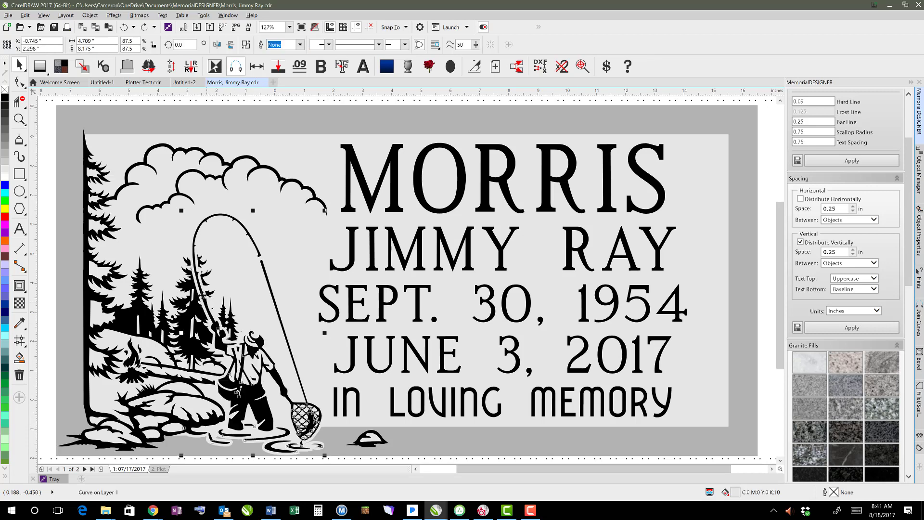
click(193, 222)
click(158, 469)
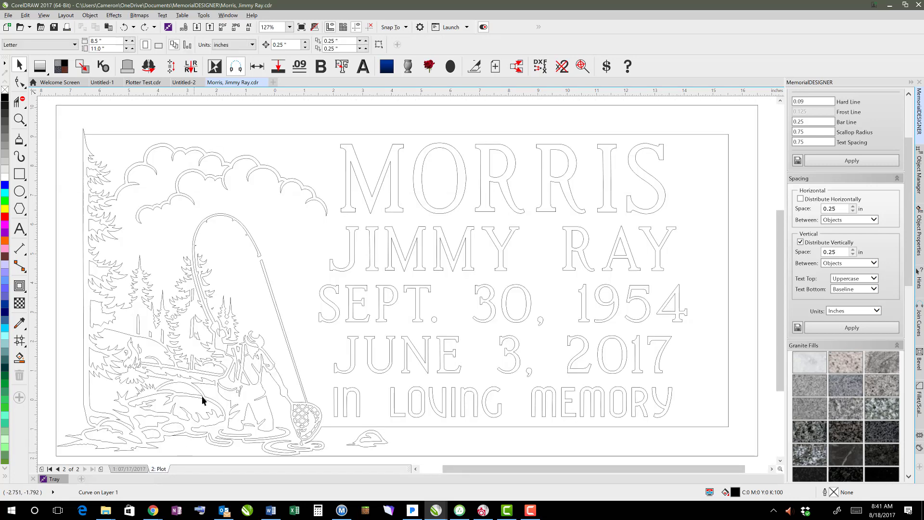